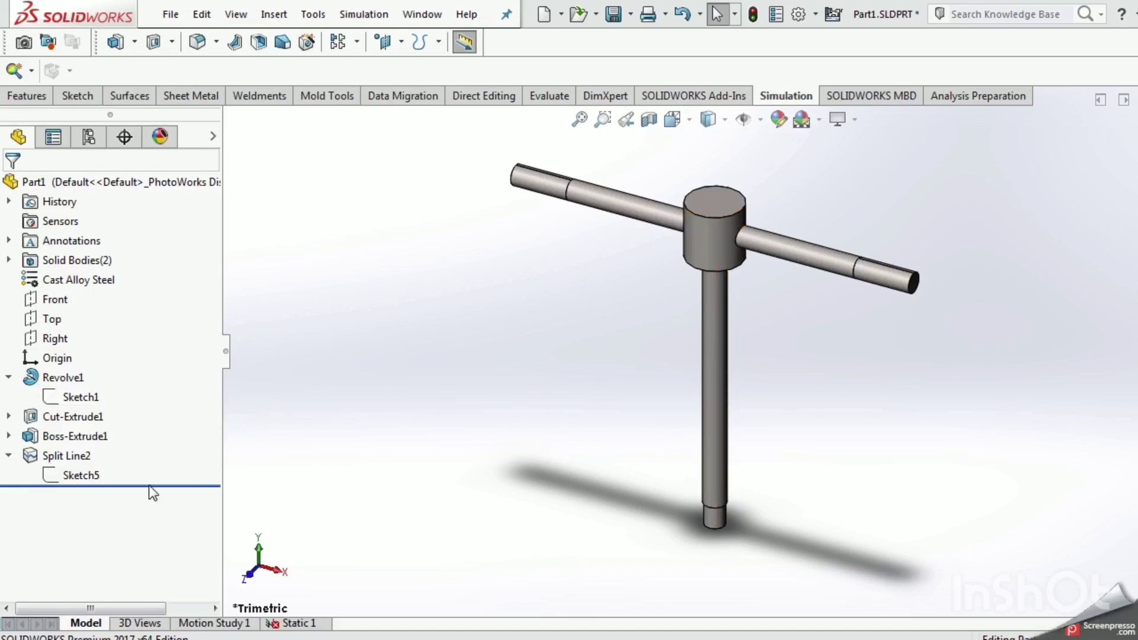
Step: Roll back the feature history to inspect the dimensions of Sketch1 and the cross-hole cut sketch
mouse_move(158, 484)
mouse_down()
mouse_move(149, 407)
mouse_move(137, 407)
mouse_up()
click(83, 379)
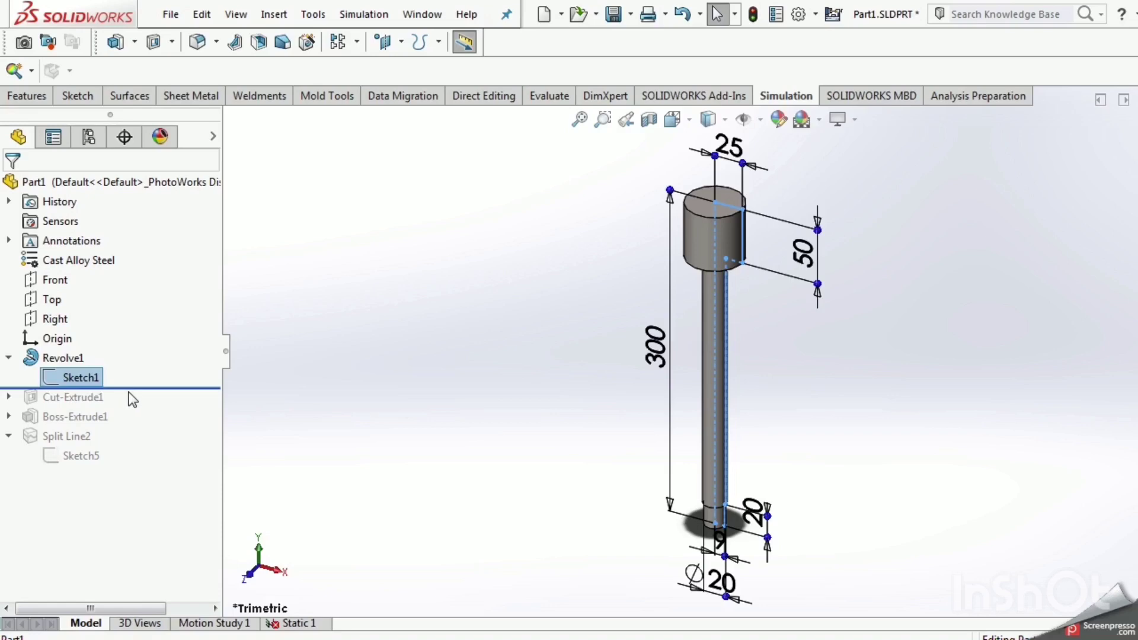
drag(137, 387, 138, 406)
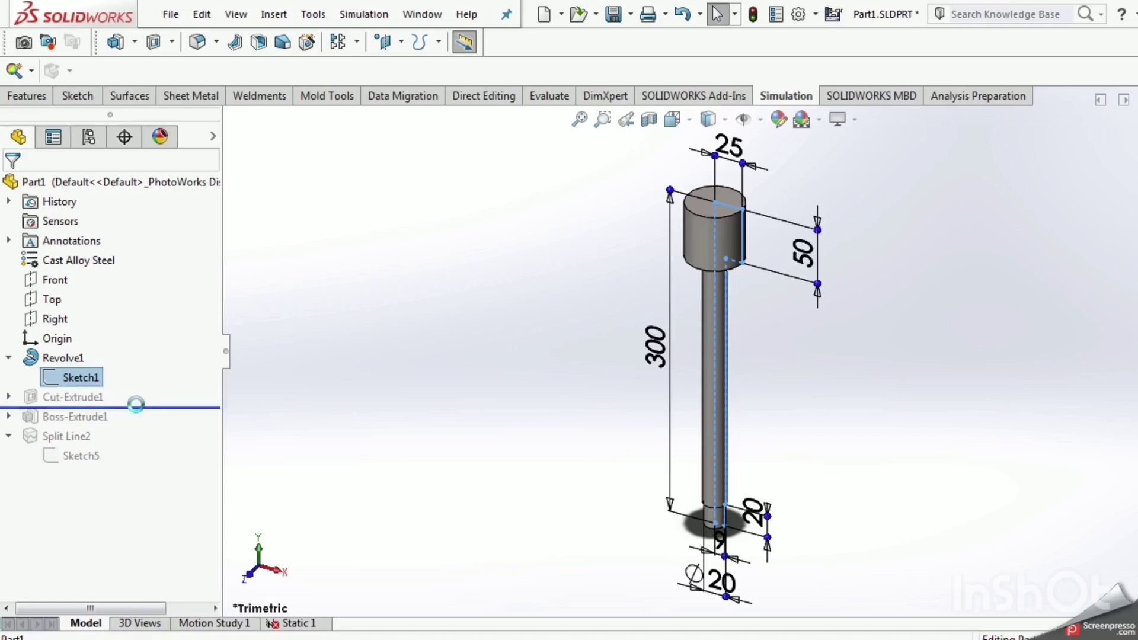
click(89, 398)
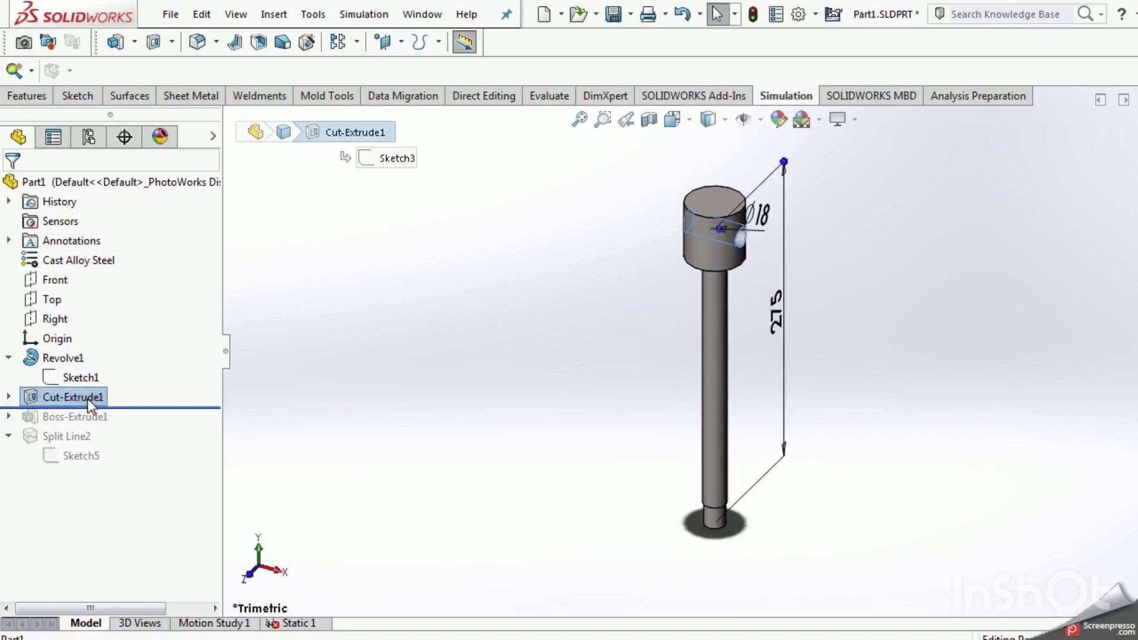
Step: Reorient the view and roll forward to include the cross-bar Boss-Extrude1, then select the Front plane
mouse_move(350, 398)
right_down()
mouse_move(434, 395)
mouse_move(474, 325)
right_up()
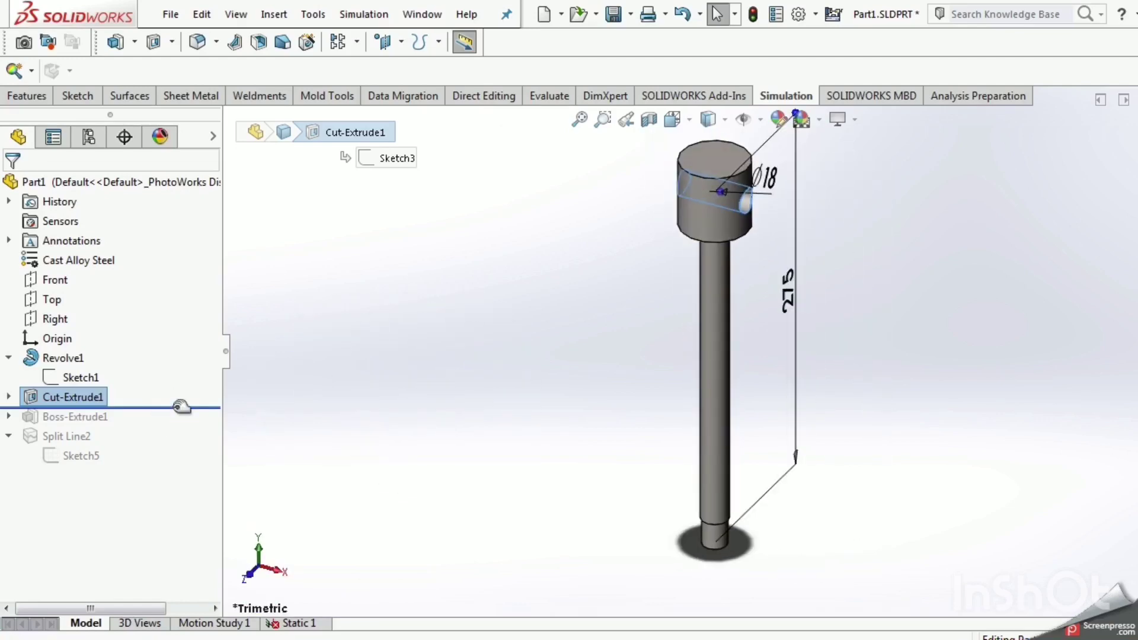
drag(173, 412, 184, 425)
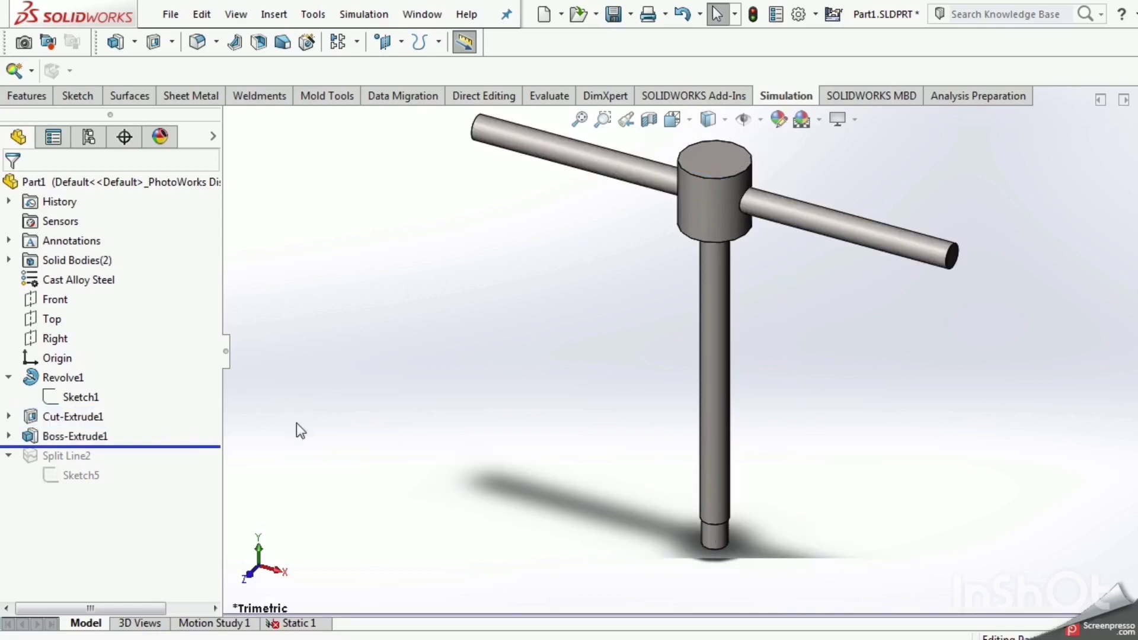
click(51, 304)
Step: Start a corner-rectangle sketch on the Front plane, viewed normal to the screen
right_click(65, 293)
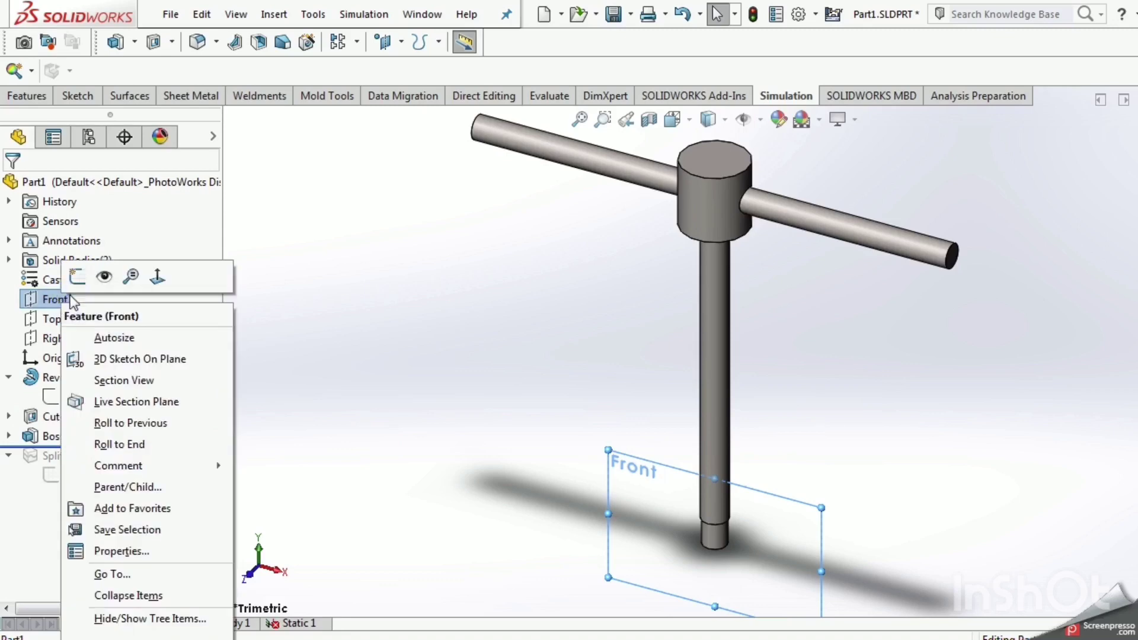
click(77, 283)
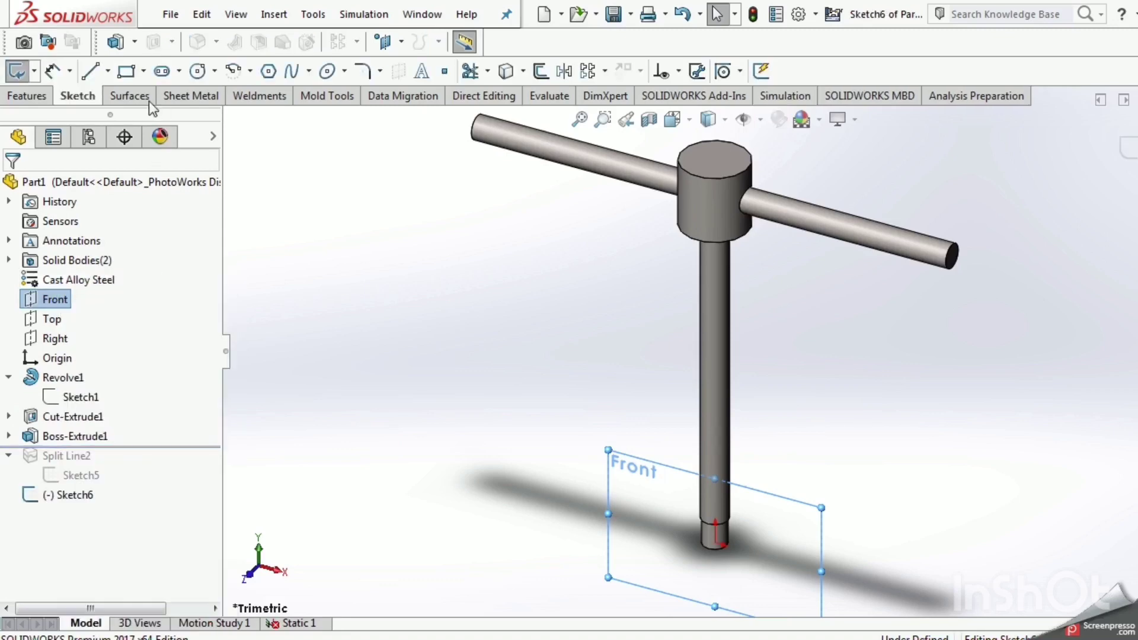
click(129, 73)
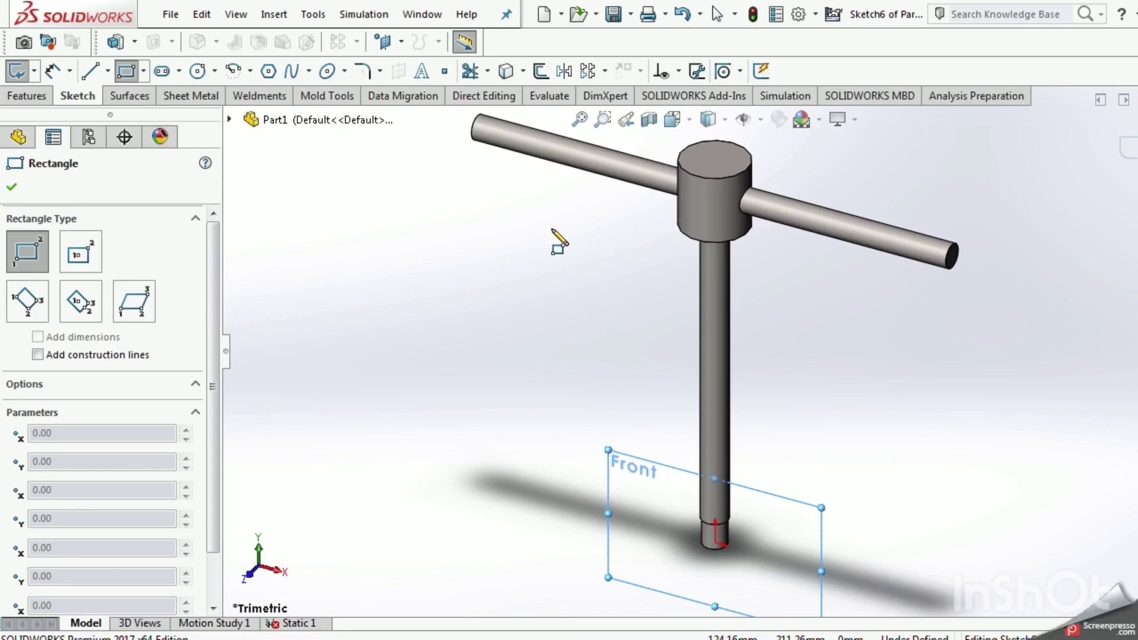
key(ctrl+8)
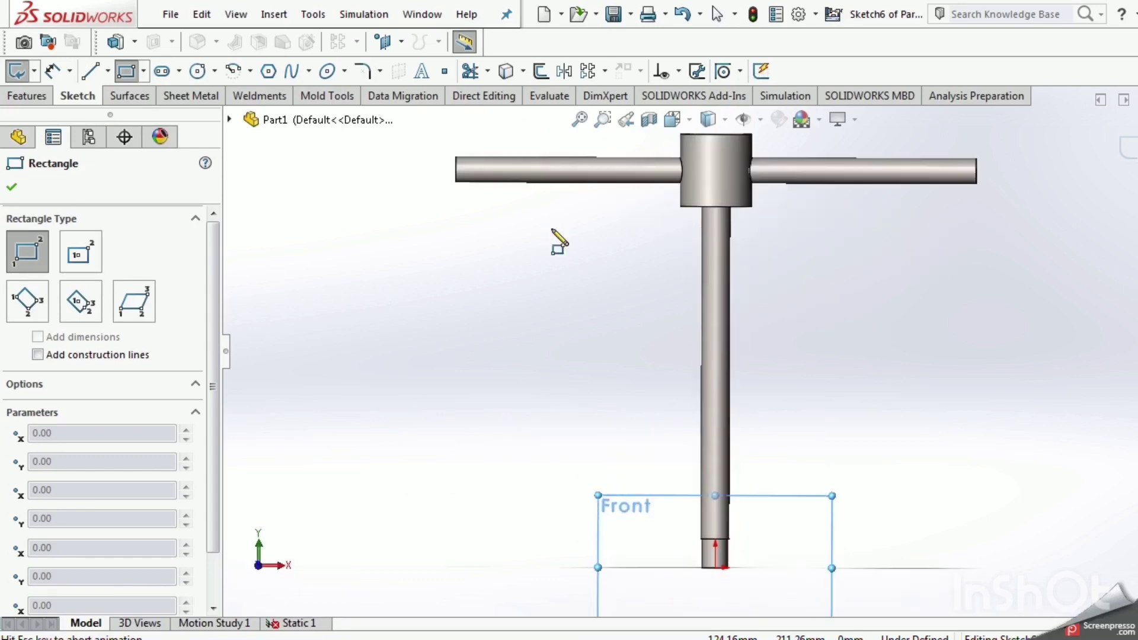
Step: Draw the 18-high rectangle over the cross bar's right end and close Sketch6
click(976, 158)
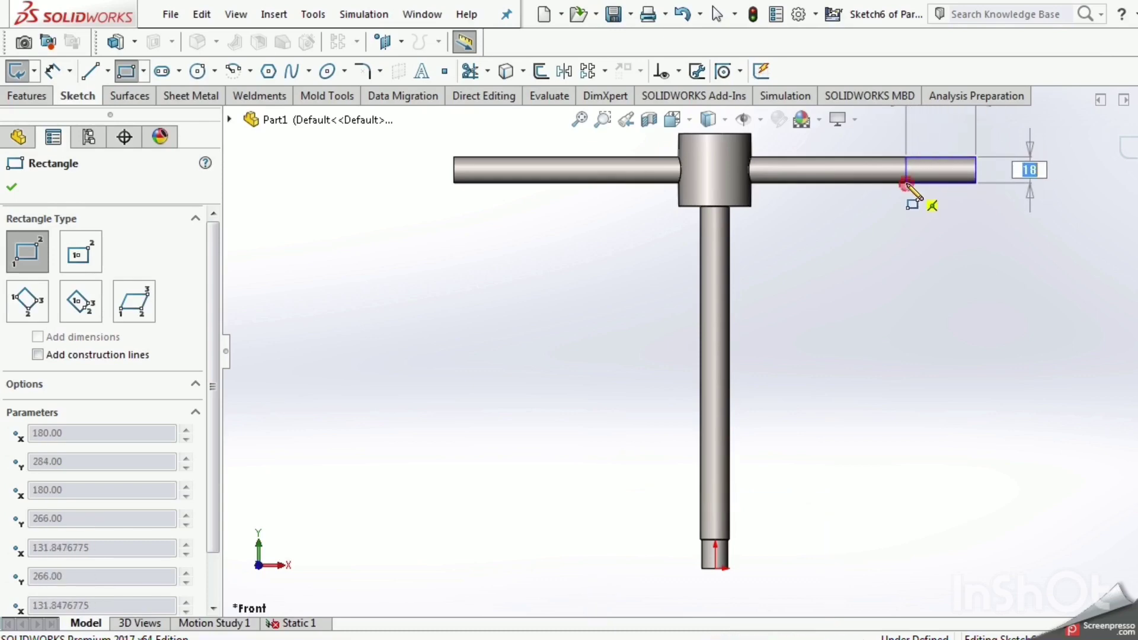
click(906, 183)
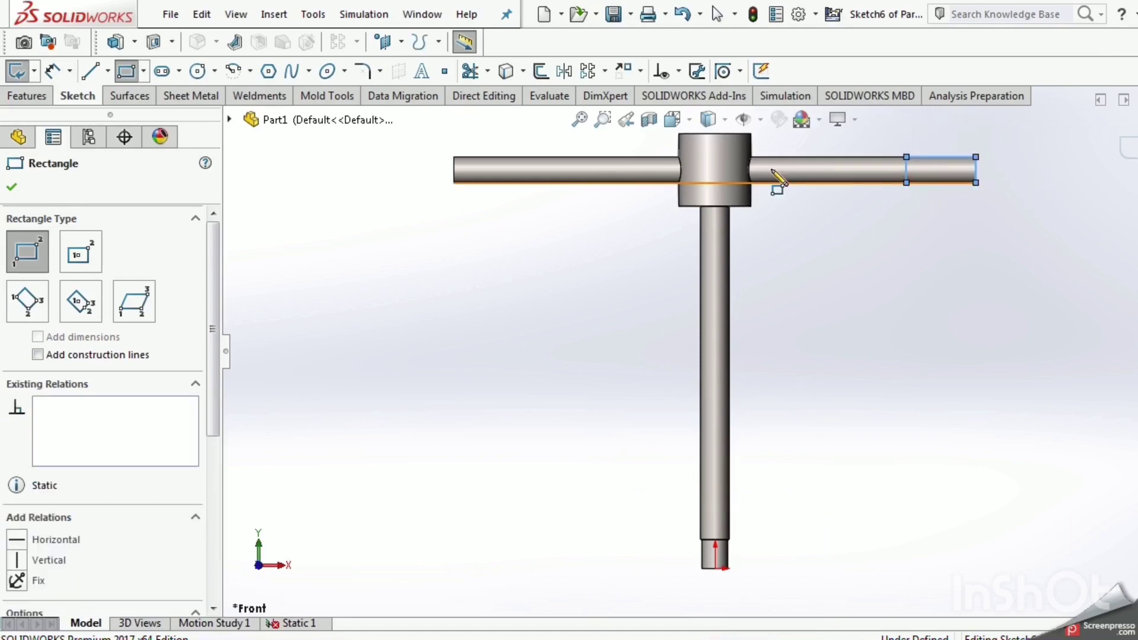
click(523, 72)
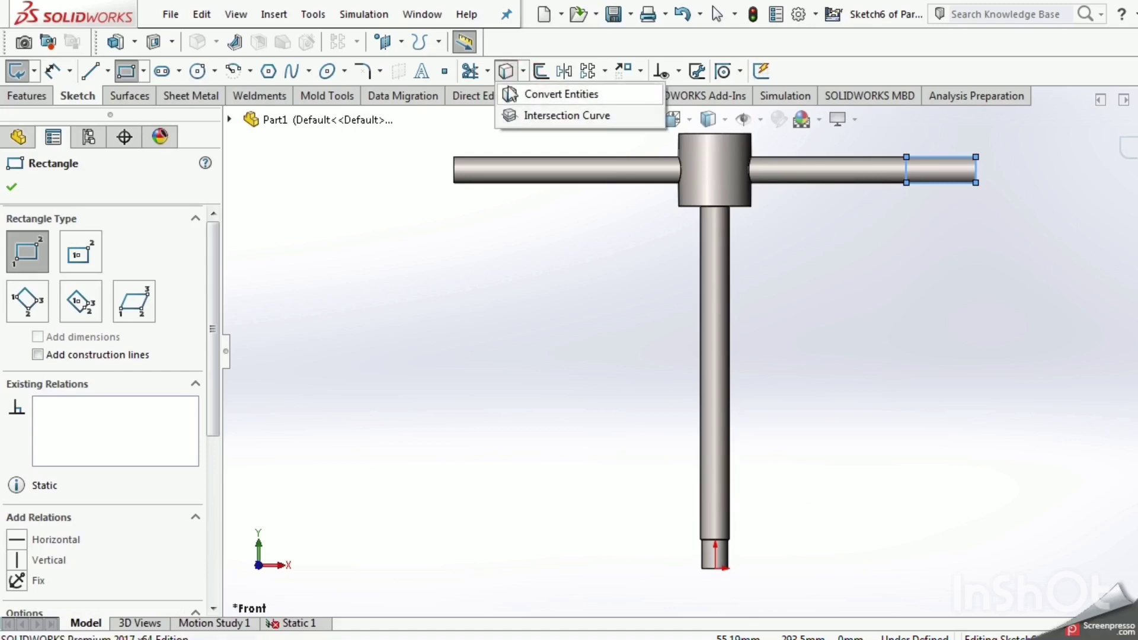
click(486, 74)
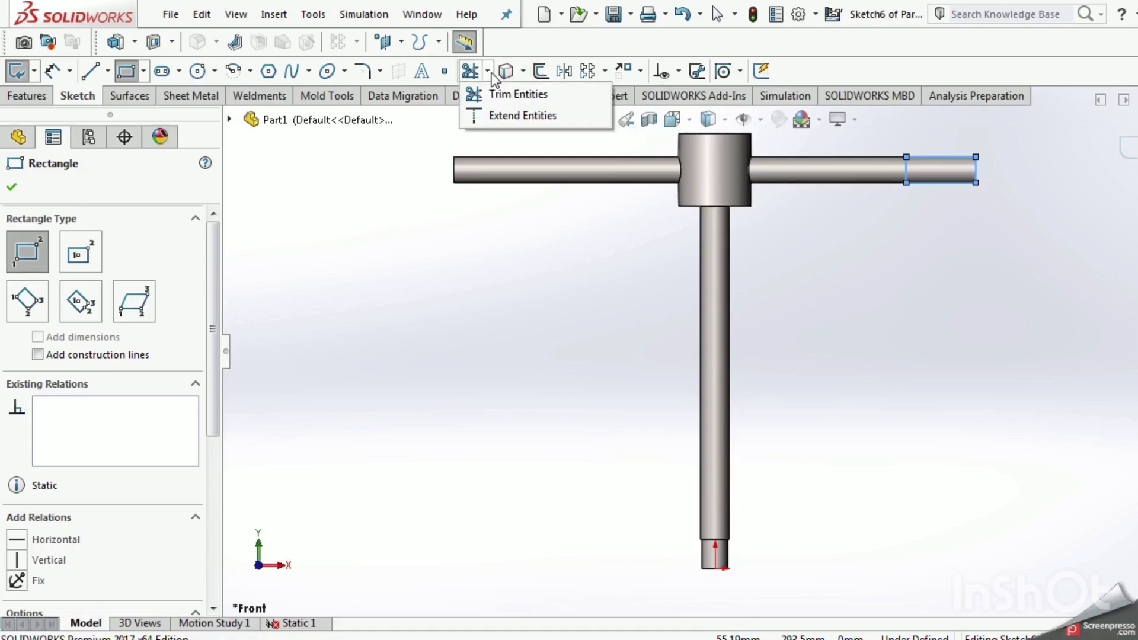
click(16, 185)
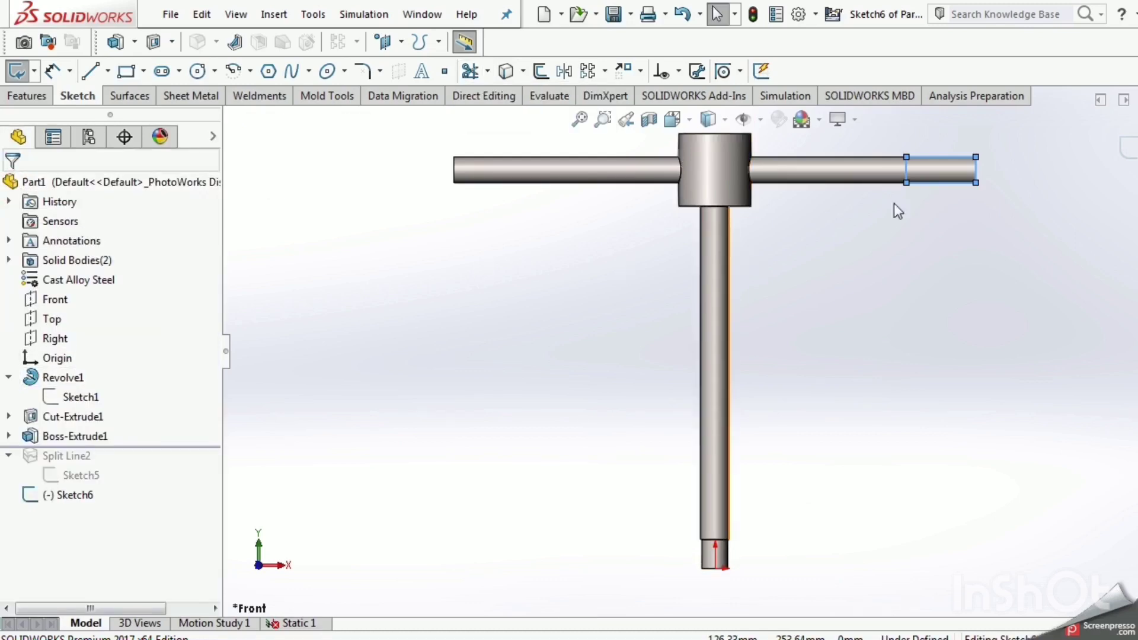
click(1129, 148)
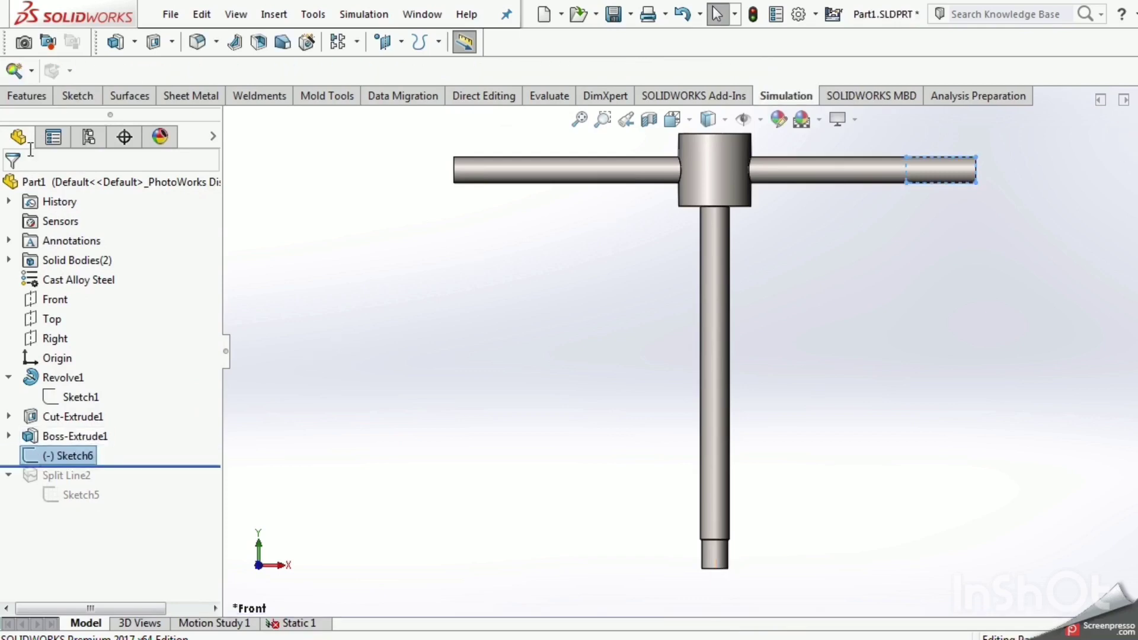
Step: Project Sketch6 onto the cross bar's surface as a new split line, Split Line3
click(27, 96)
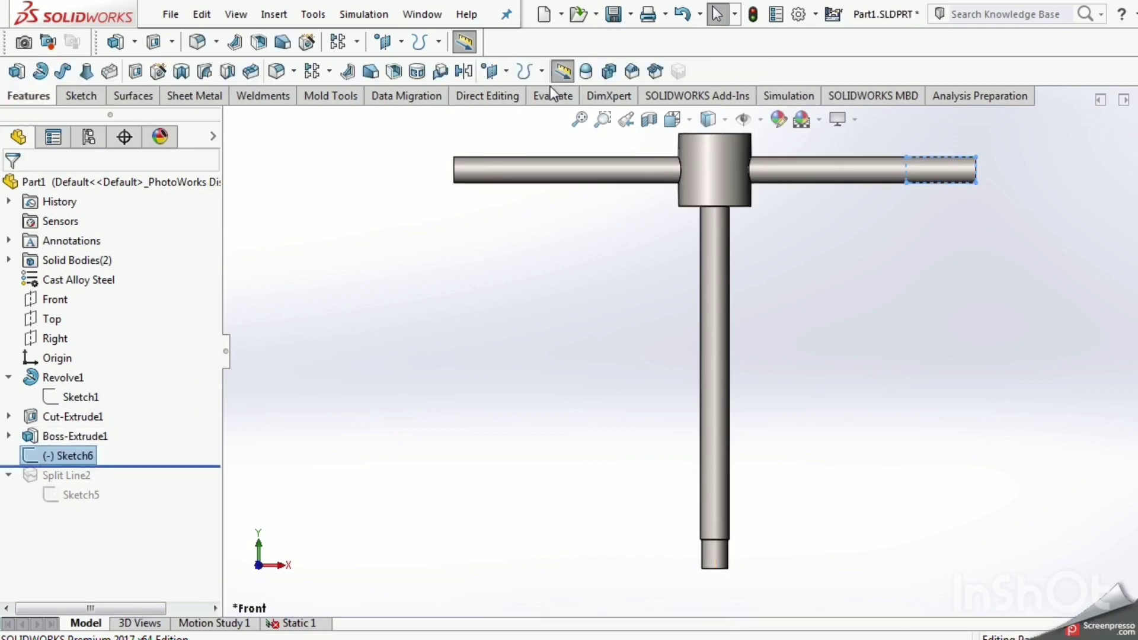
click(541, 71)
click(551, 94)
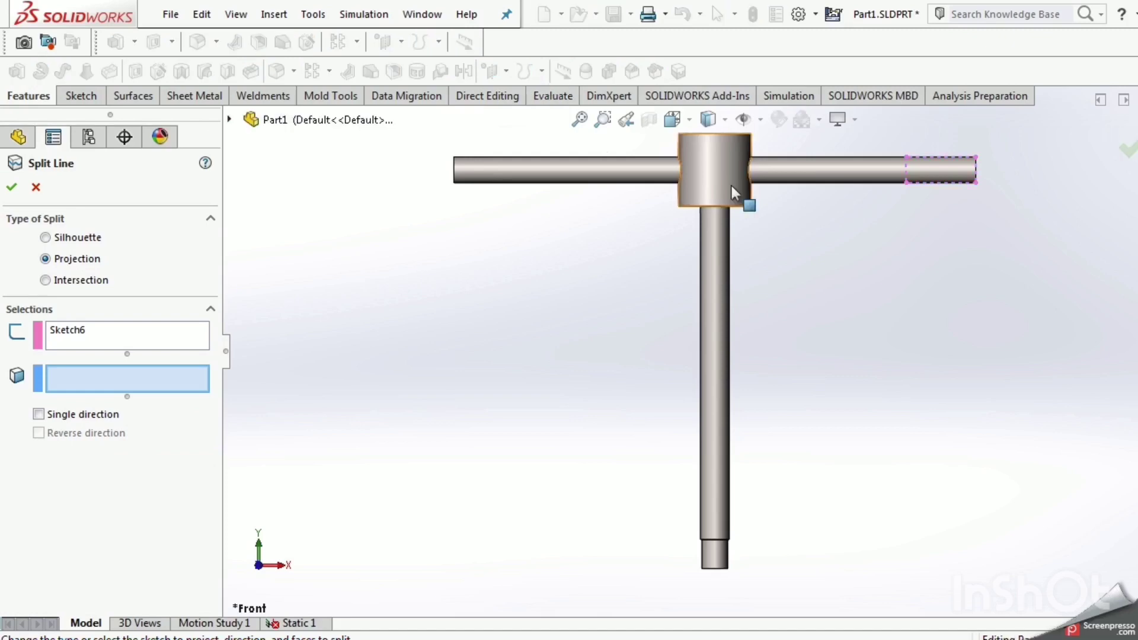
click(74, 328)
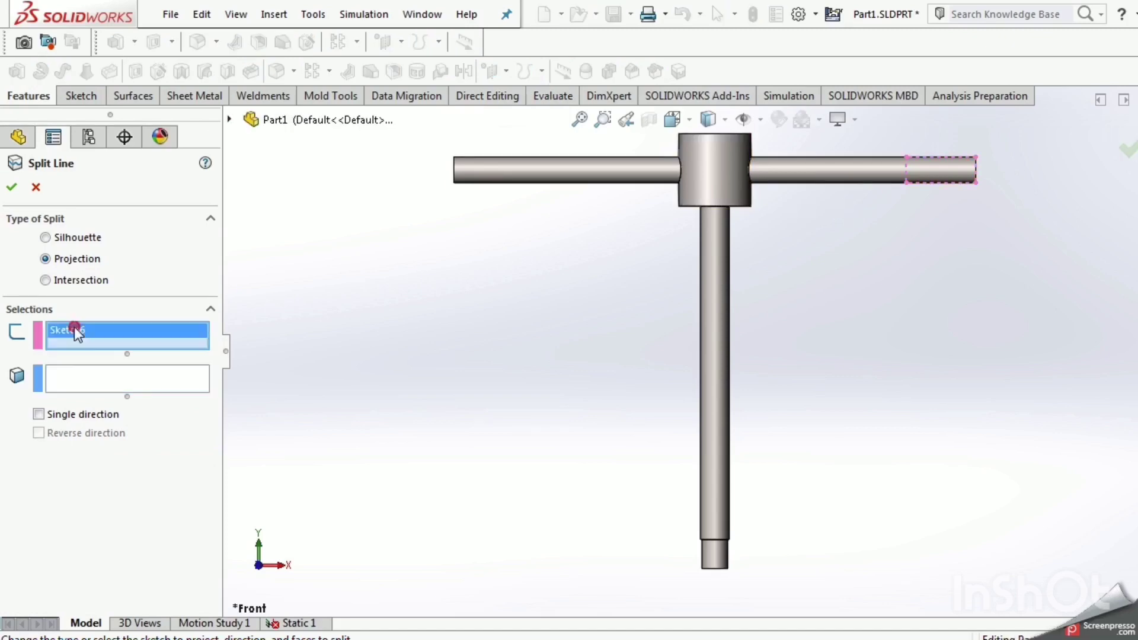
click(89, 377)
click(852, 176)
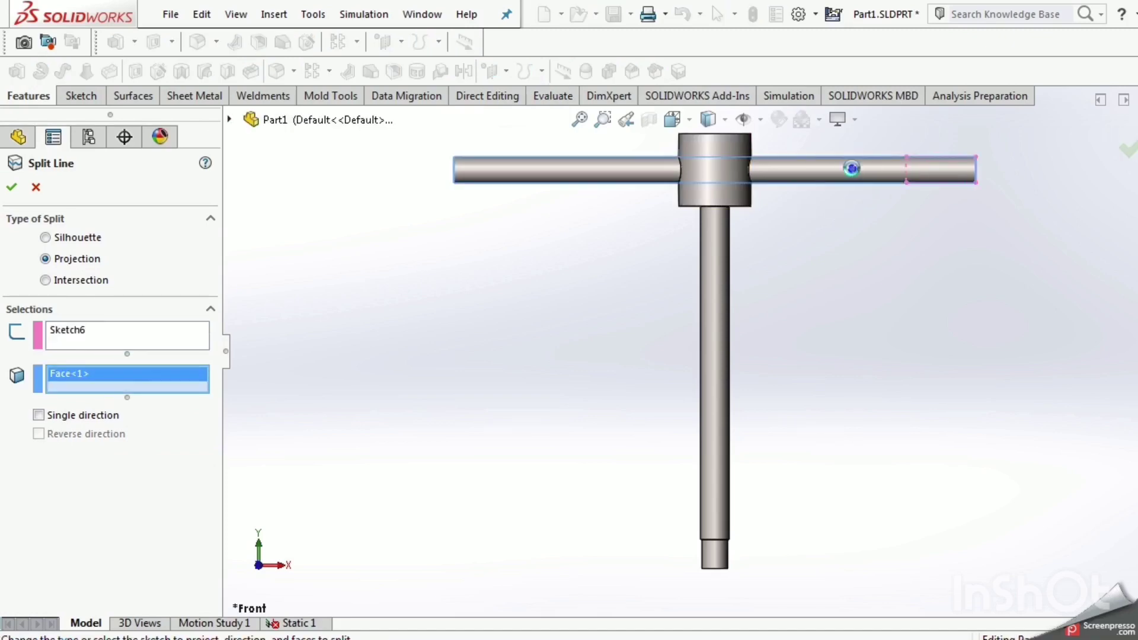
key(Return)
Step: Inspect the newly split arm-end face in trimetric view, then zoom out to the whole T-handle
right_drag(869, 258, 926, 194)
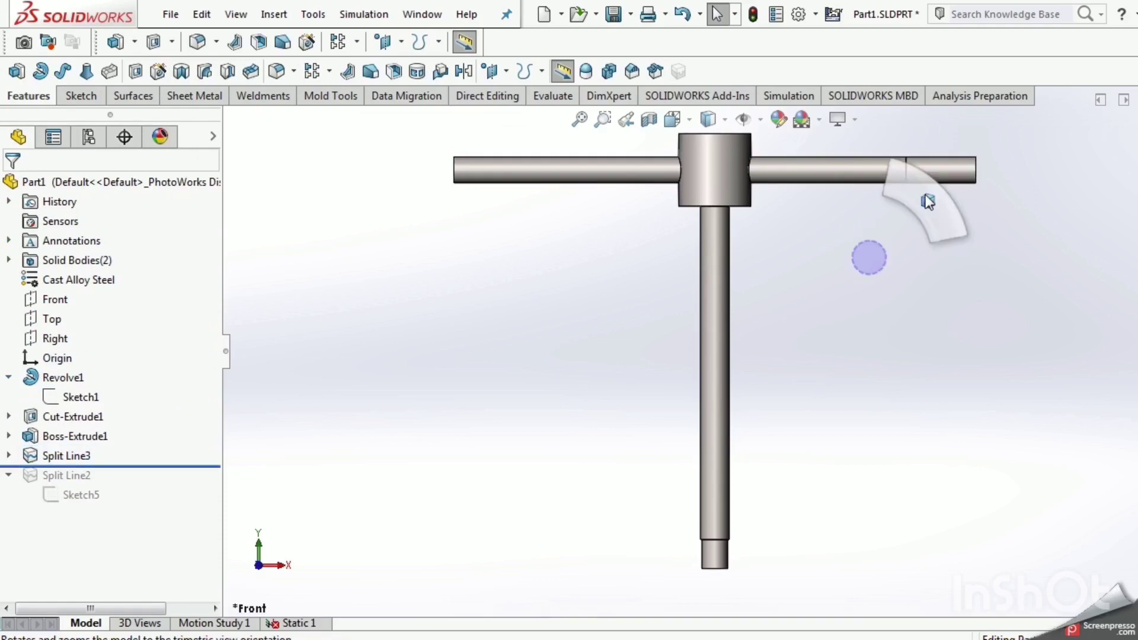
scroll(874, 276, down, 5)
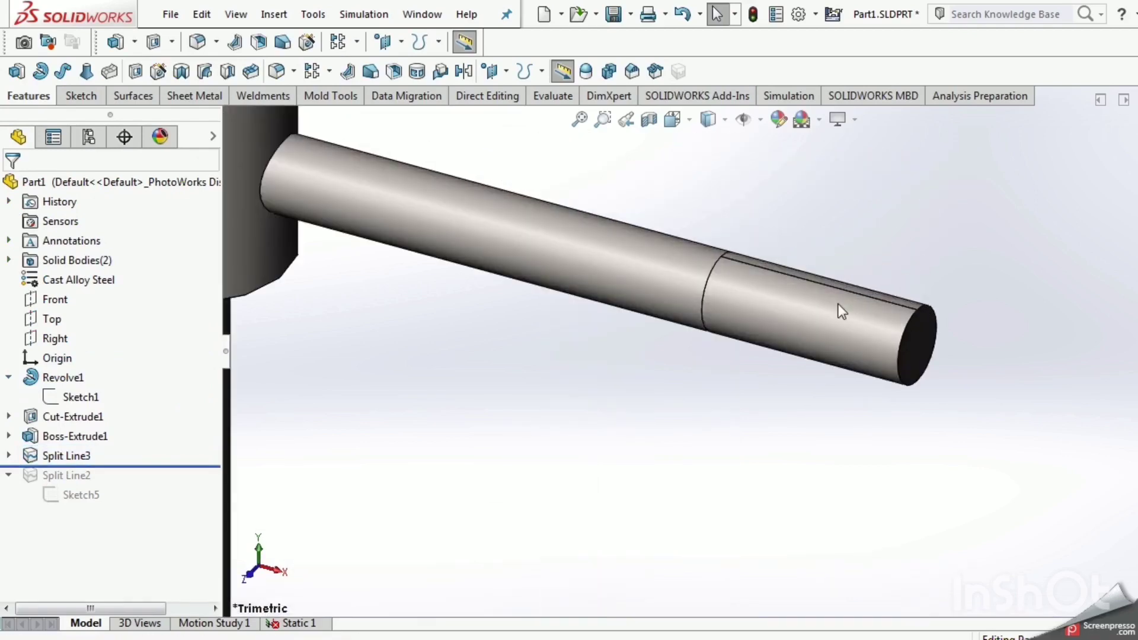
click(836, 307)
click(696, 408)
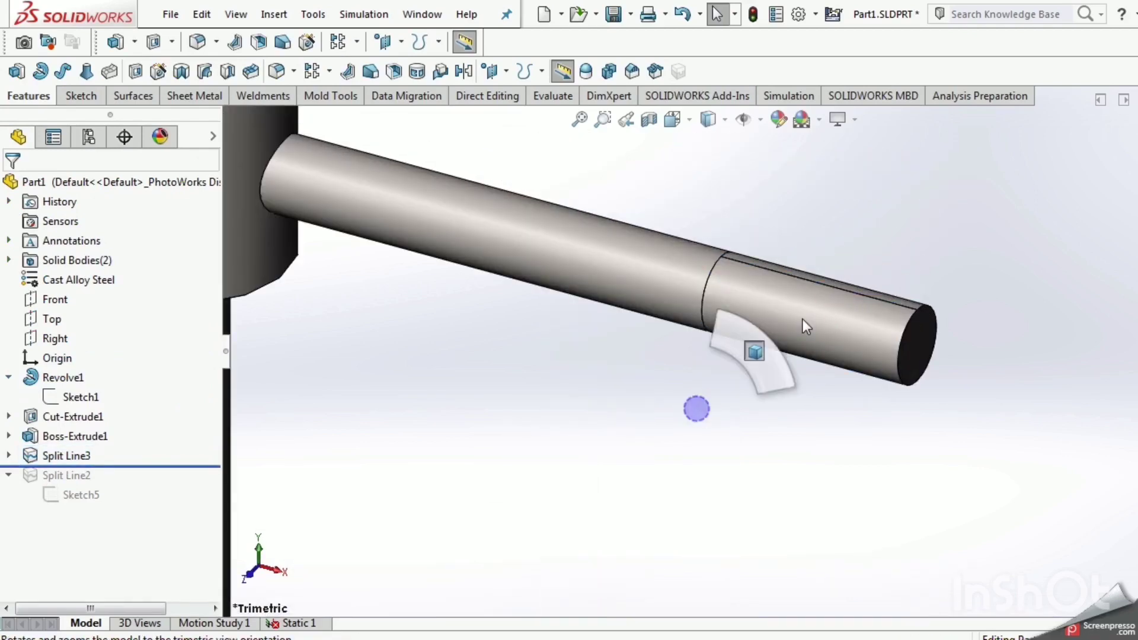
right_drag(696, 408, 803, 319)
Step: Delete Split Line3 and Sketch6, and roll forward to restore Split Line2
right_click(74, 460)
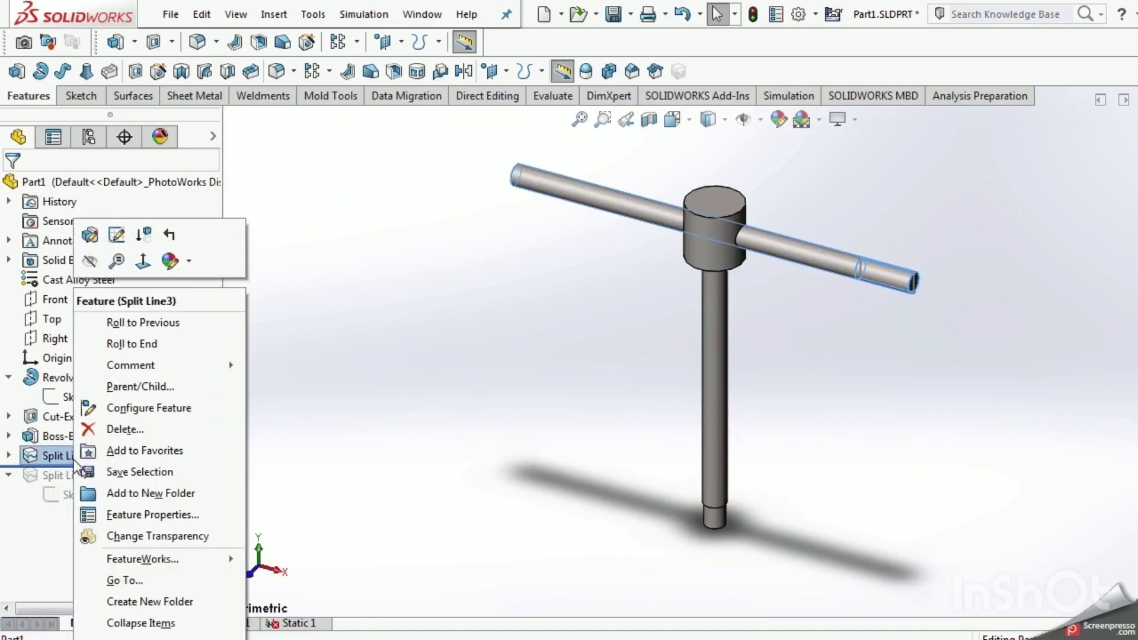
click(115, 426)
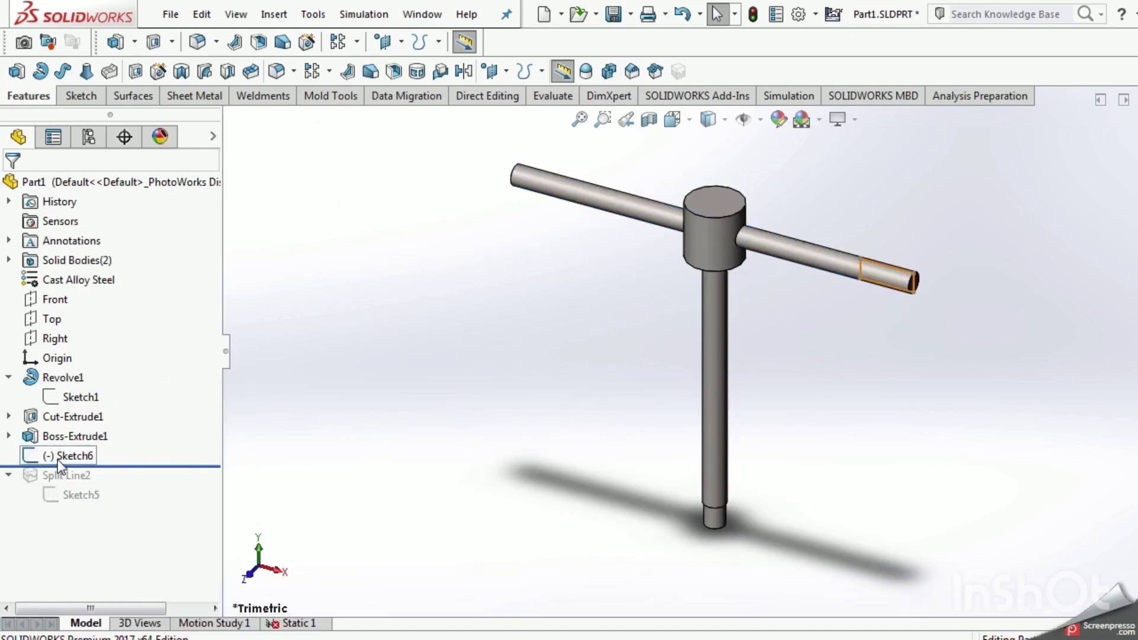
right_click(56, 456)
click(88, 450)
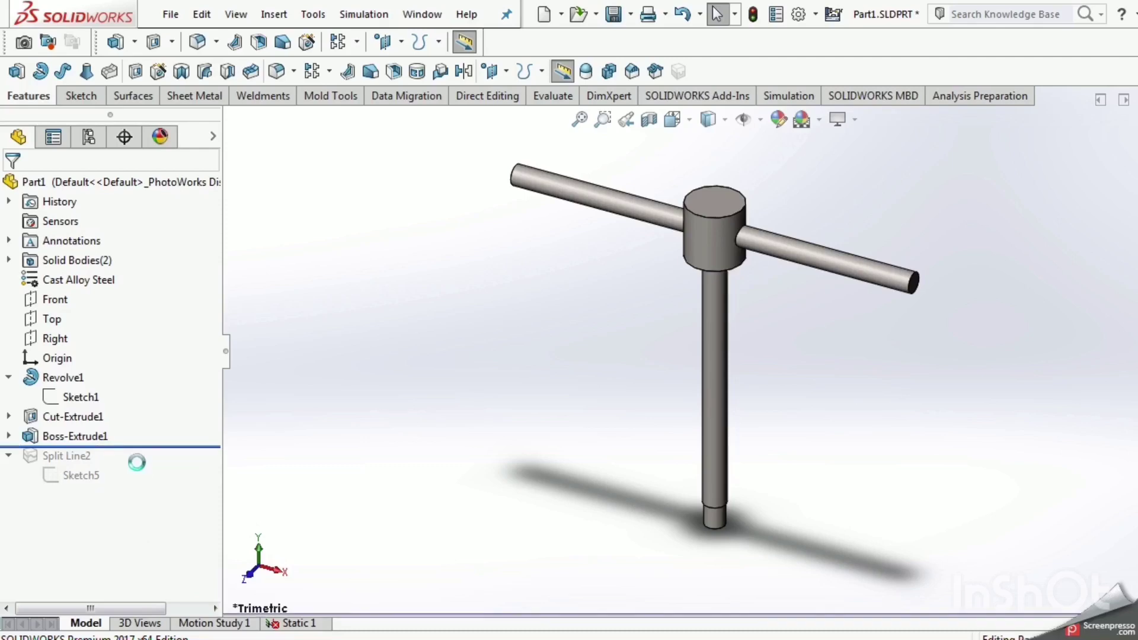
drag(147, 448, 145, 488)
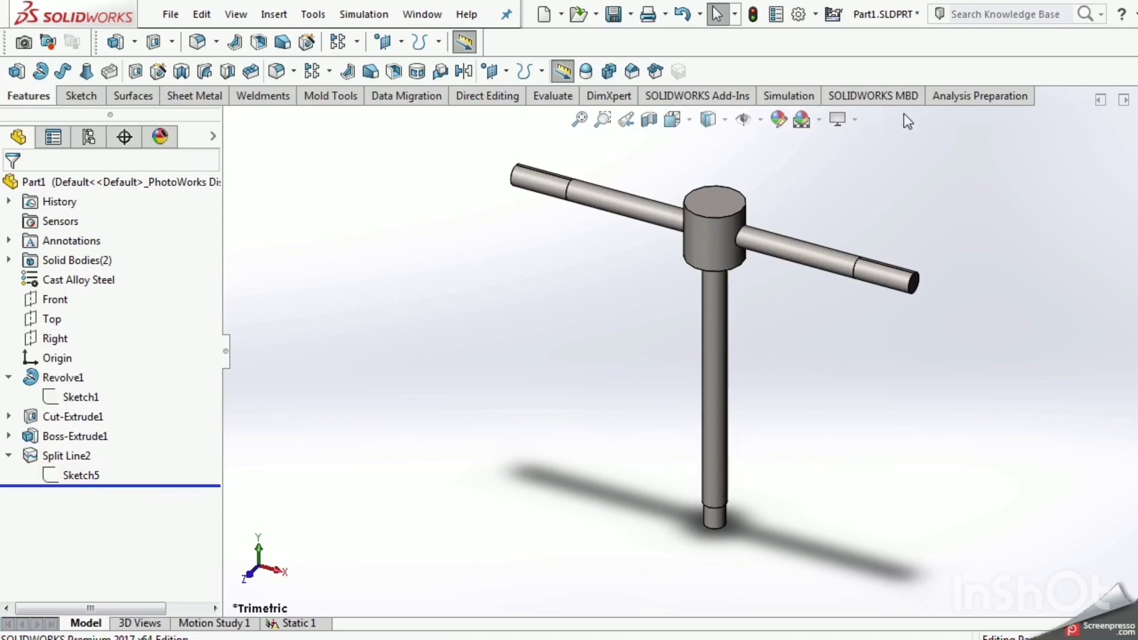
Step: Create a new static simulation study, Static 2
click(791, 102)
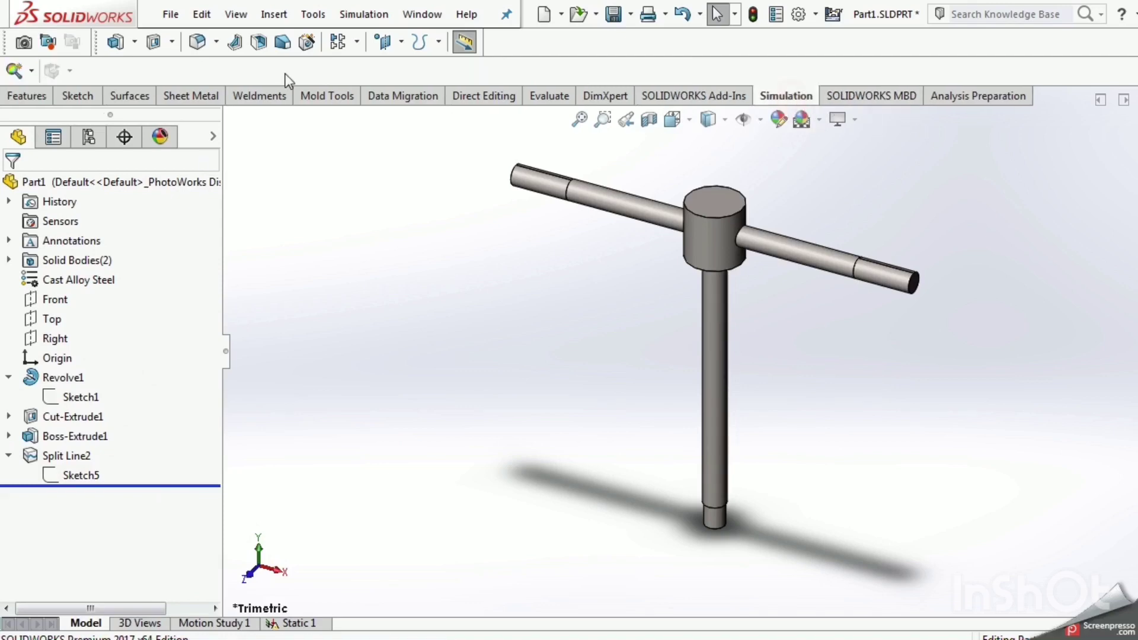
click(36, 74)
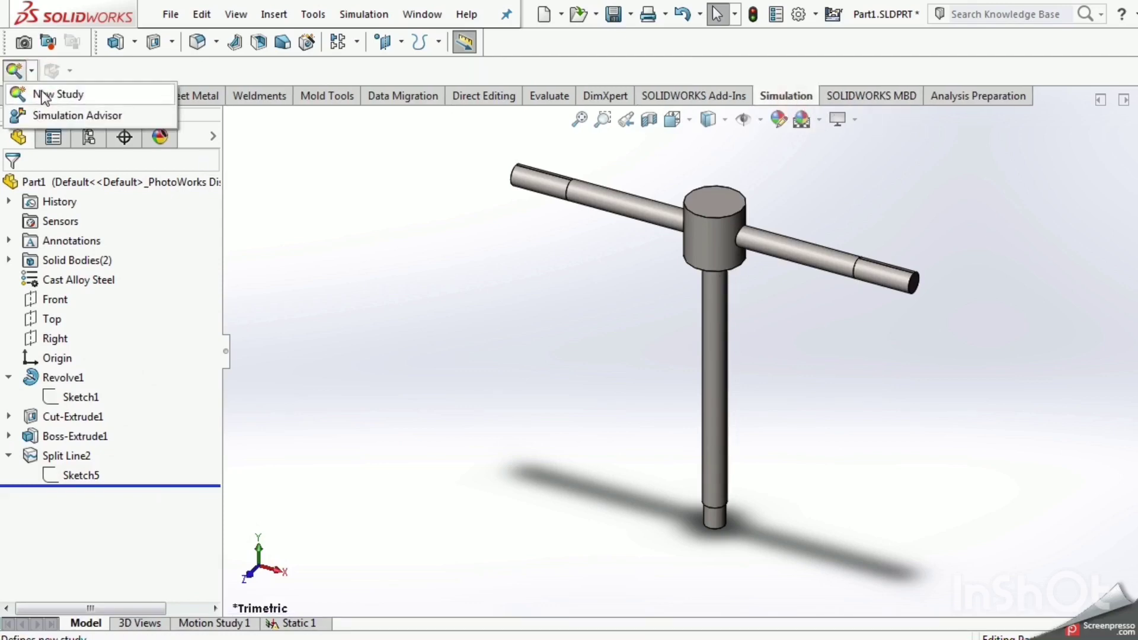
click(40, 92)
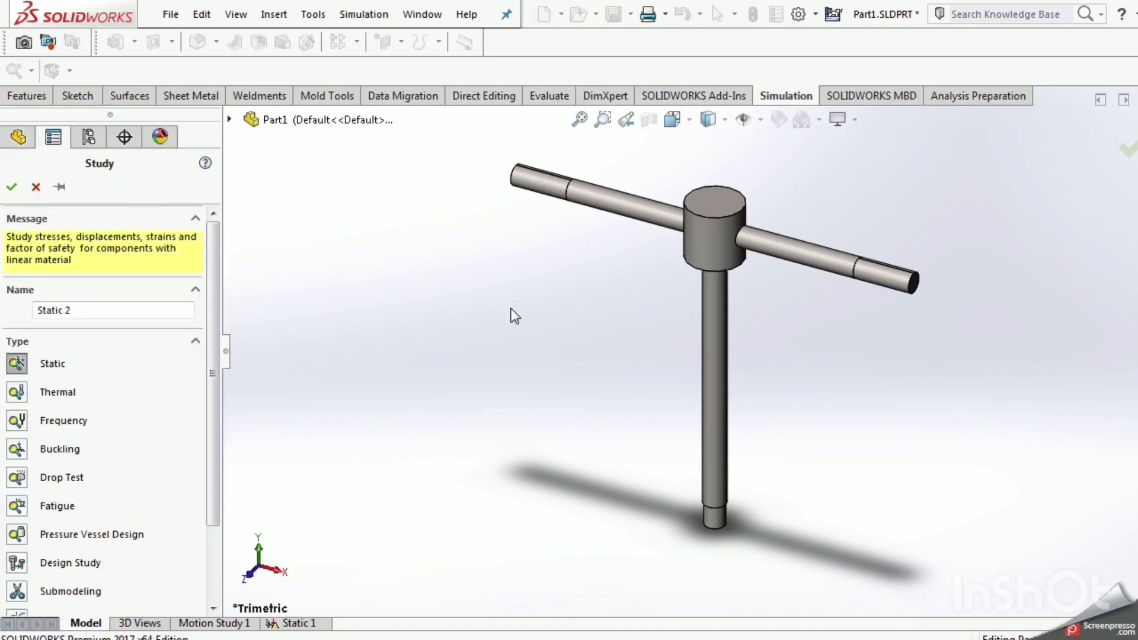
click(11, 187)
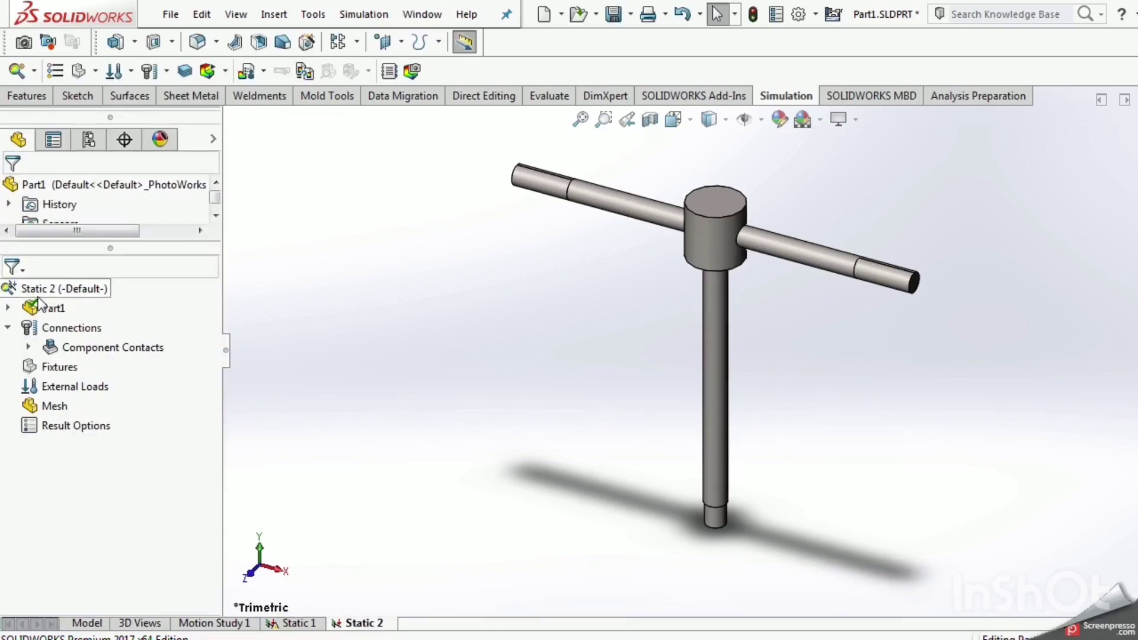
Step: Apply Alloy Steel to all bodies of the part
right_click(37, 307)
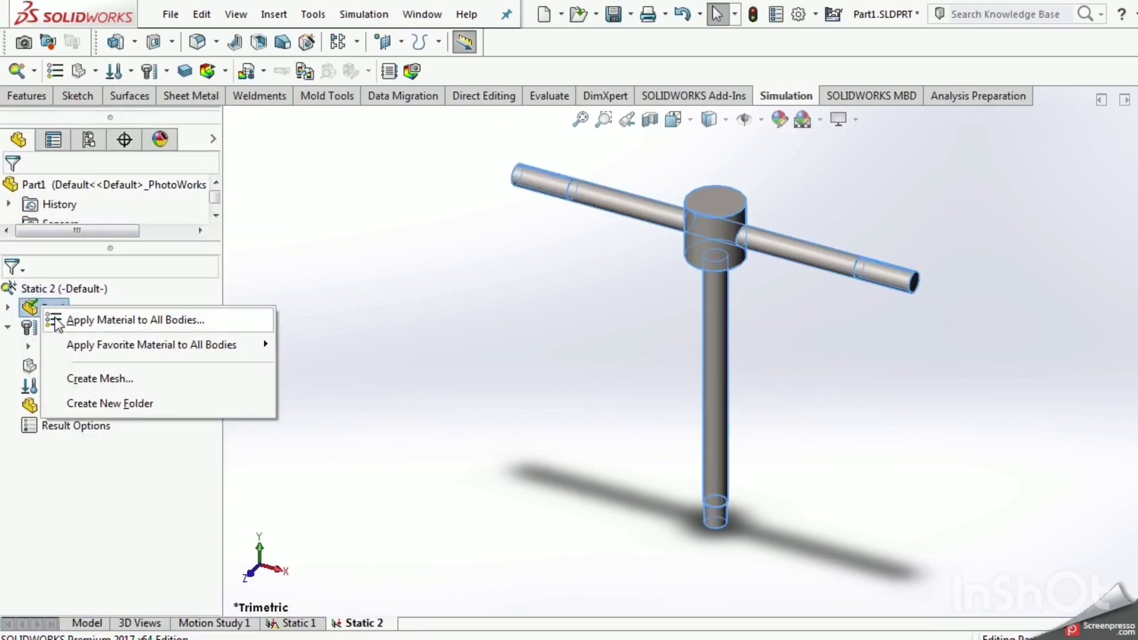
click(56, 322)
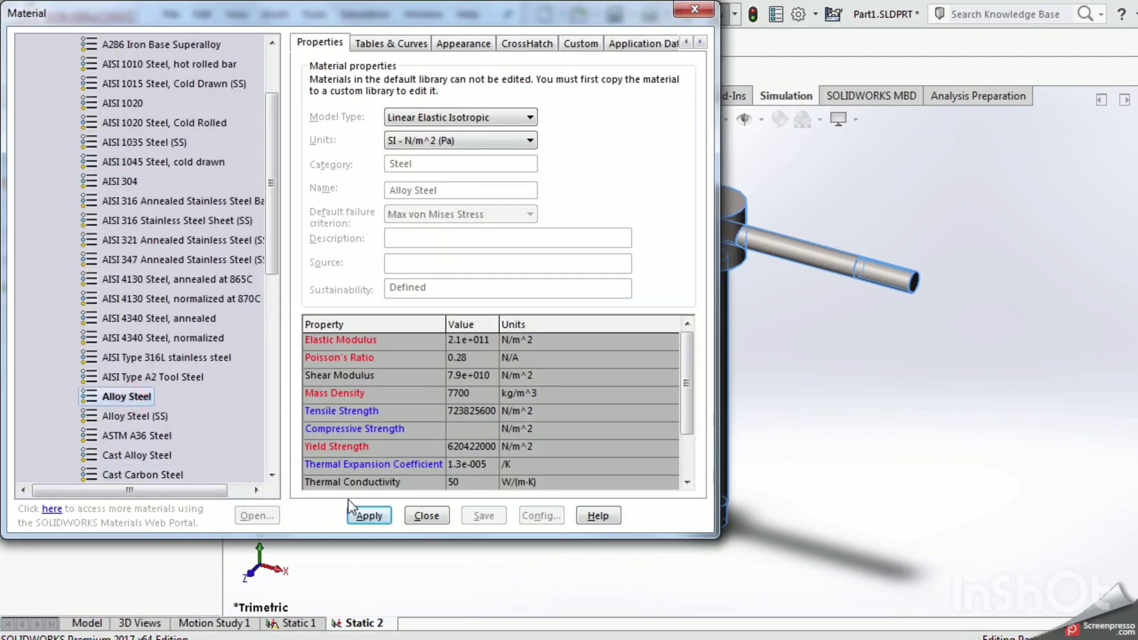
click(379, 521)
click(427, 516)
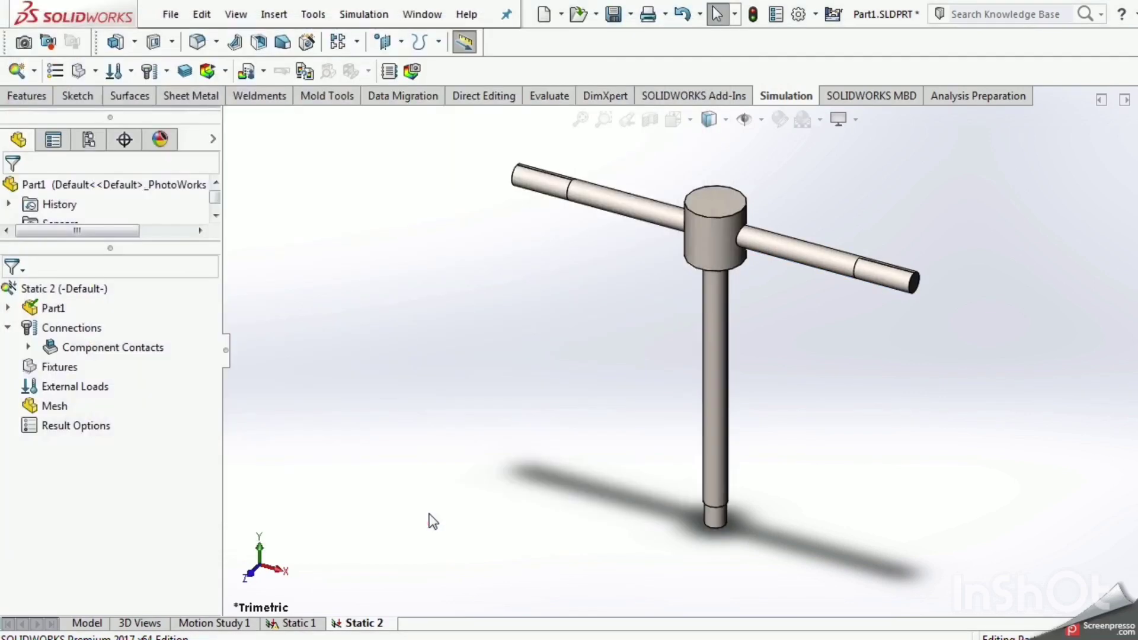
Step: Add a Fixed Geometry fixture on the bottom end face of the shaft
right_click(21, 367)
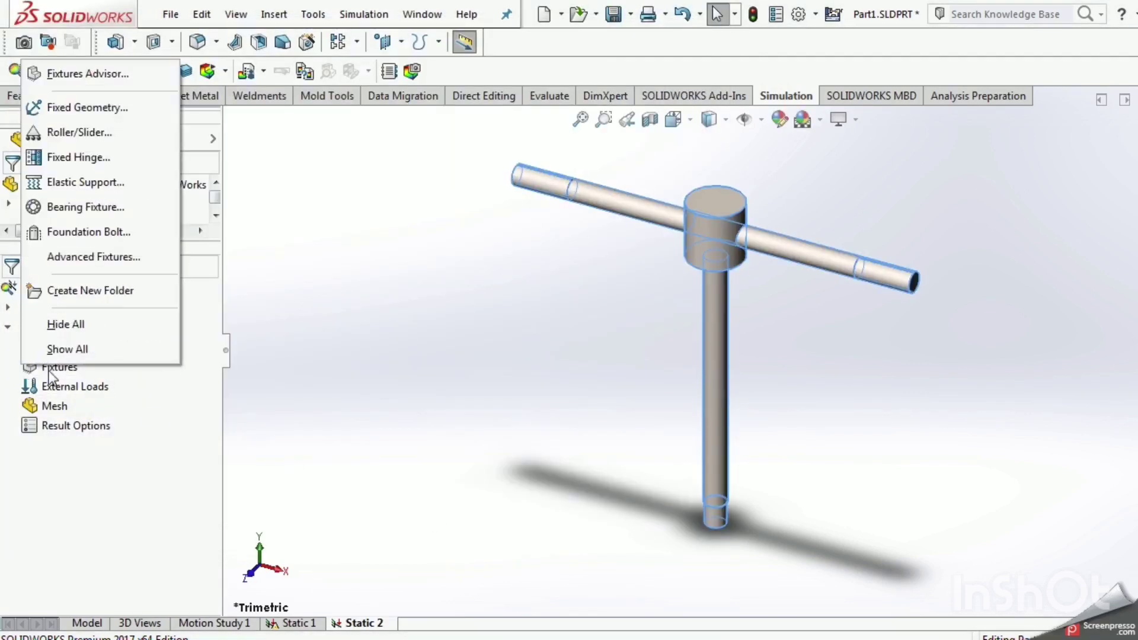
click(76, 109)
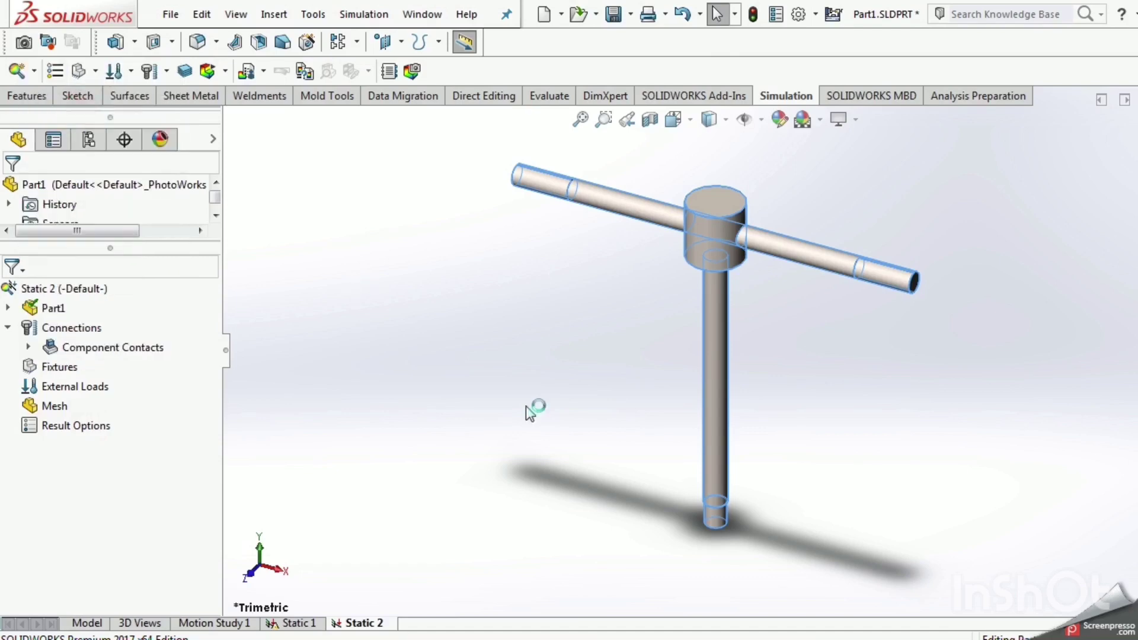
scroll(718, 506, down, 5)
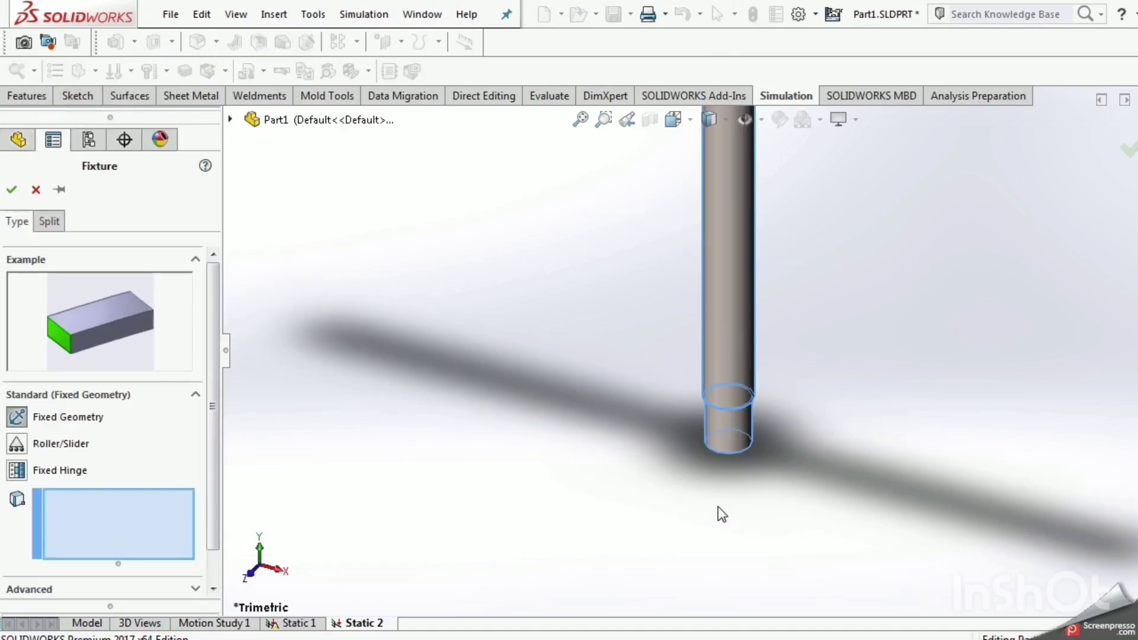
click(723, 429)
scroll(637, 460, up, 1)
scroll(735, 356, up, 3)
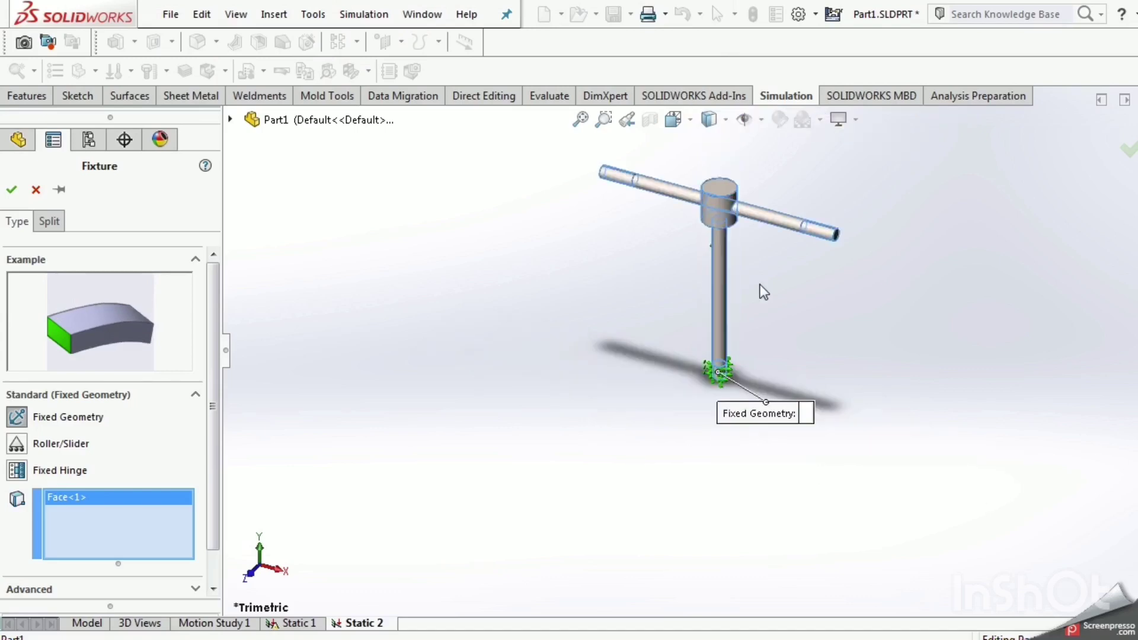
scroll(728, 361, down, 3)
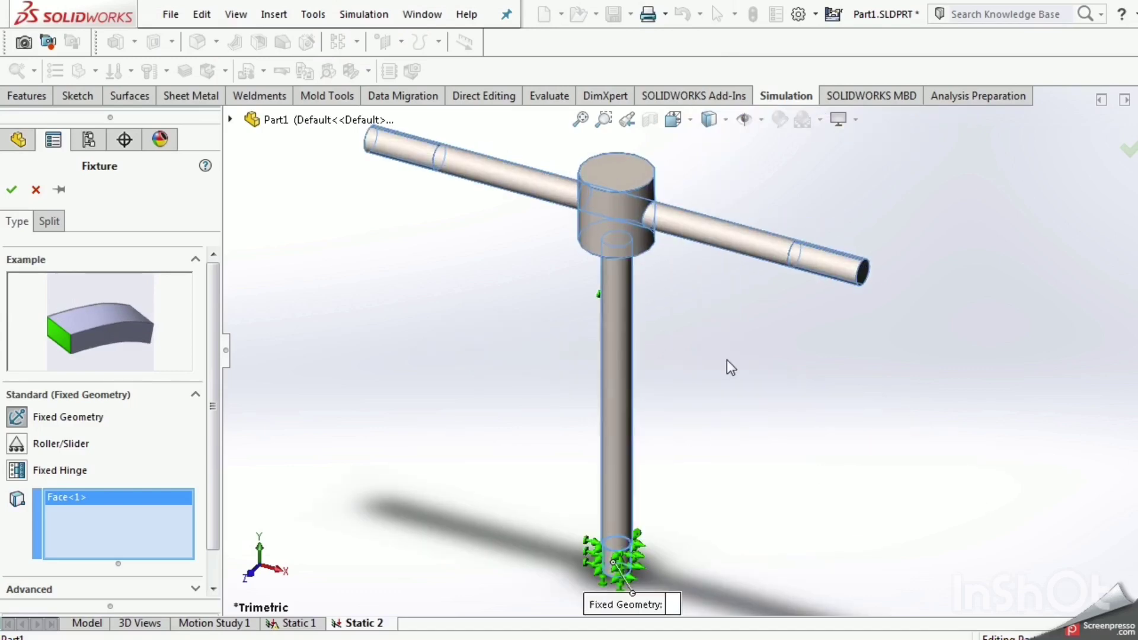
click(12, 190)
Step: Start a Force load directed by the Front plane on the right handle end face
right_click(87, 414)
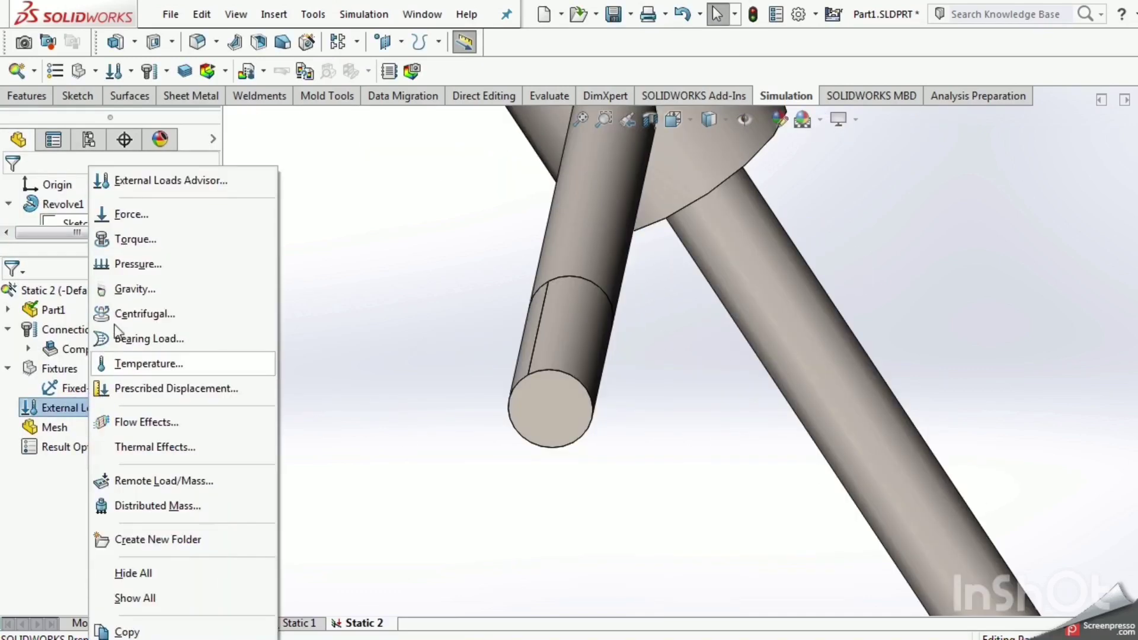
click(134, 225)
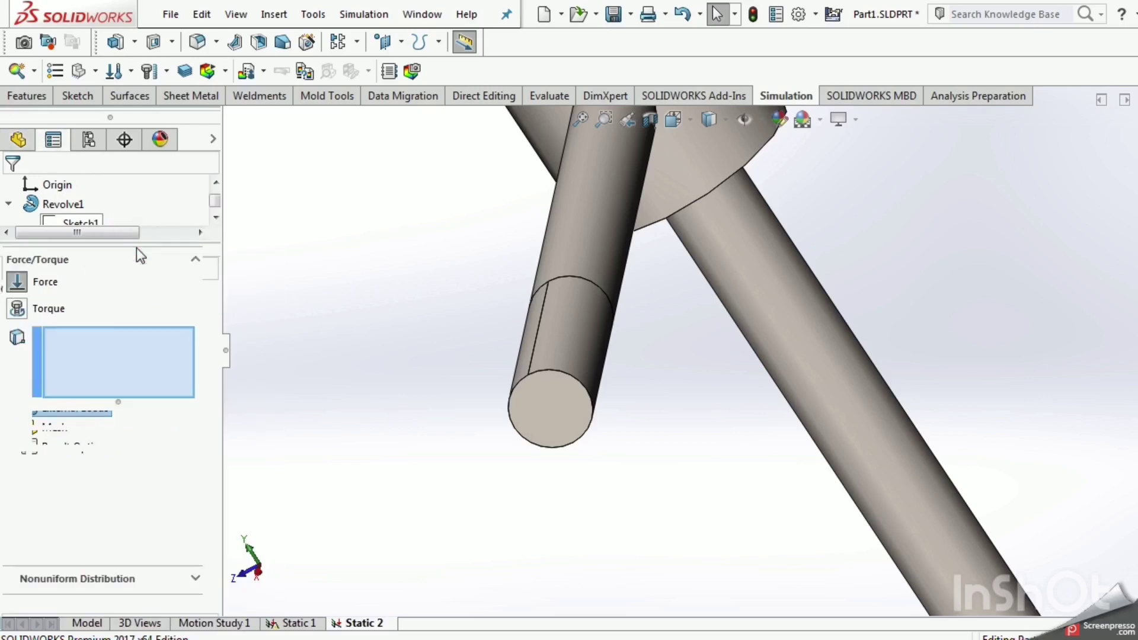
click(53, 440)
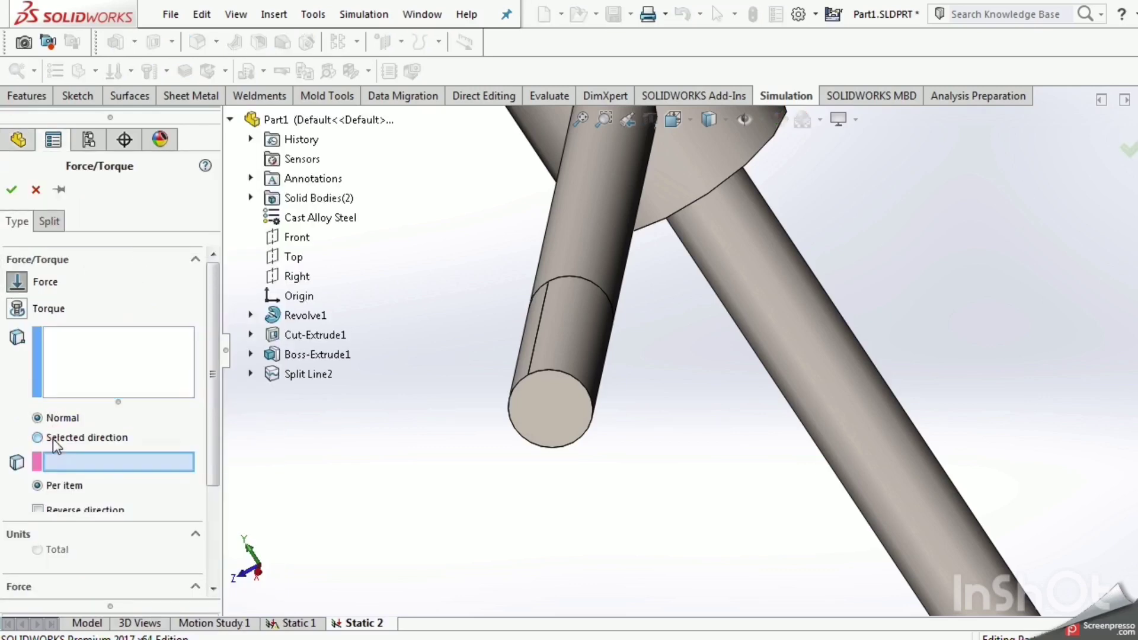
click(287, 244)
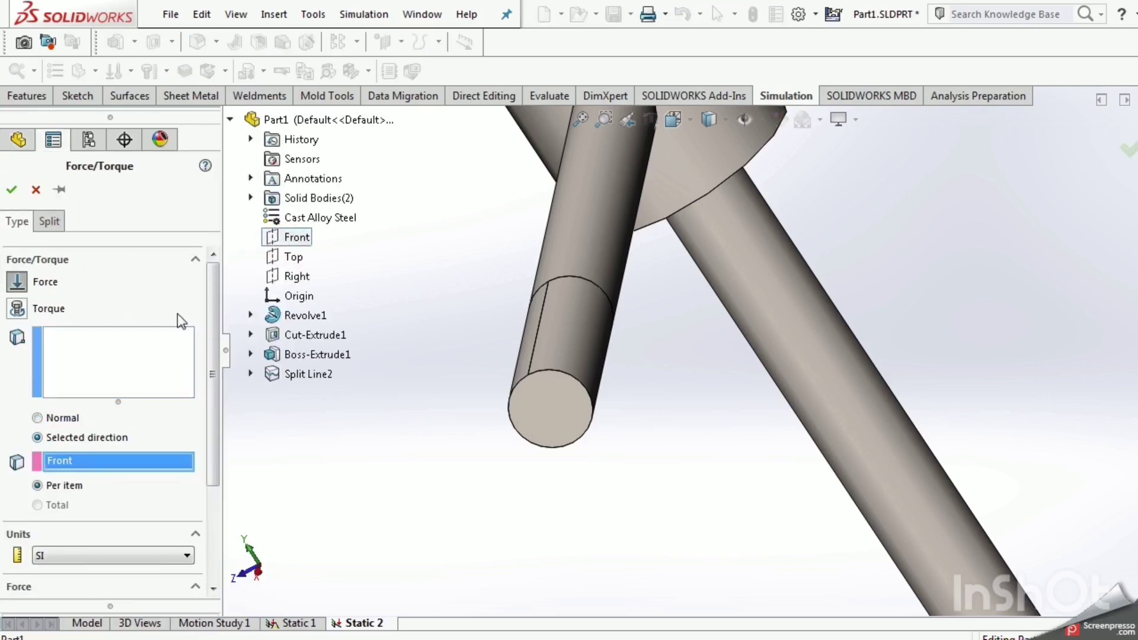
click(112, 345)
click(579, 344)
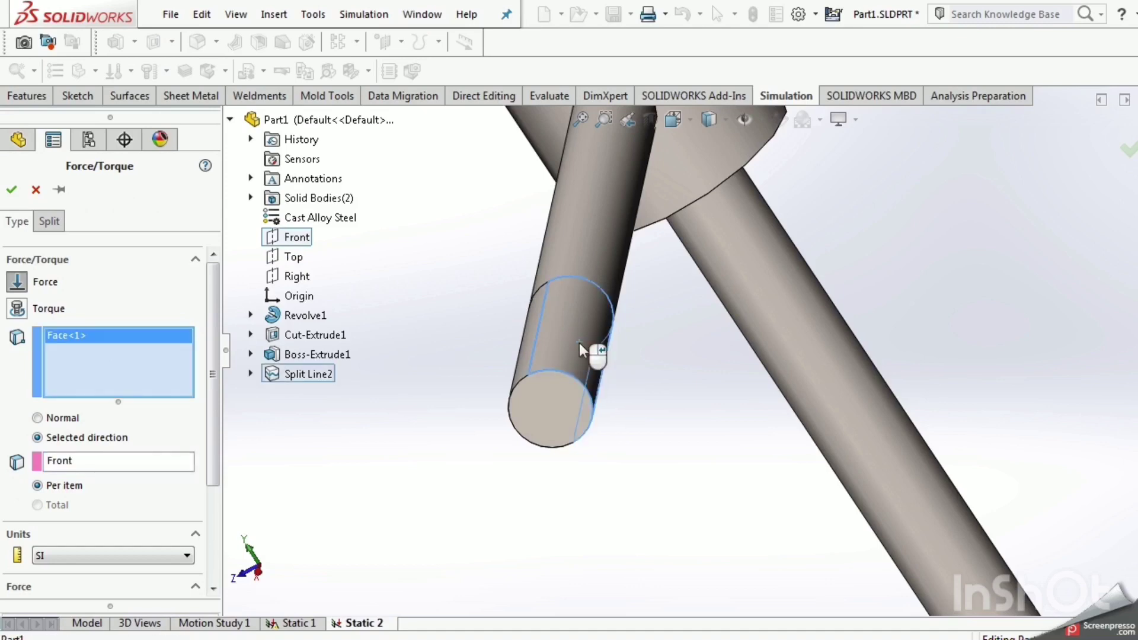
Step: Apply 150 N normal to the Front plane on that face, keeping the dialog pinned
key(f)
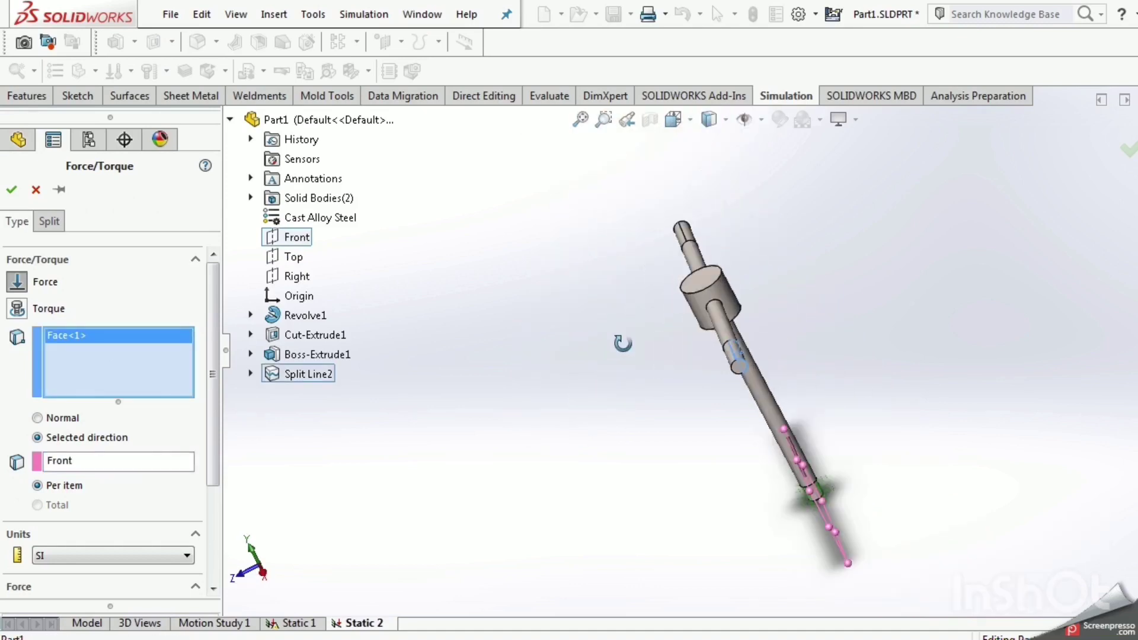
middle_drag(578, 343, 592, 223)
scroll(215, 508, down, 3)
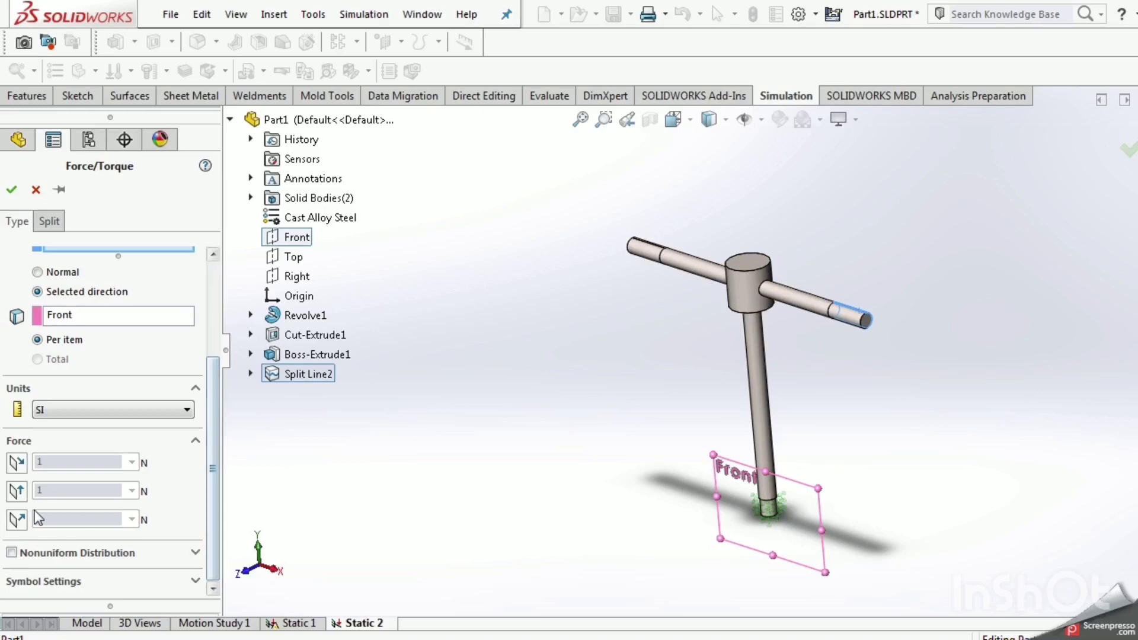
click(17, 520)
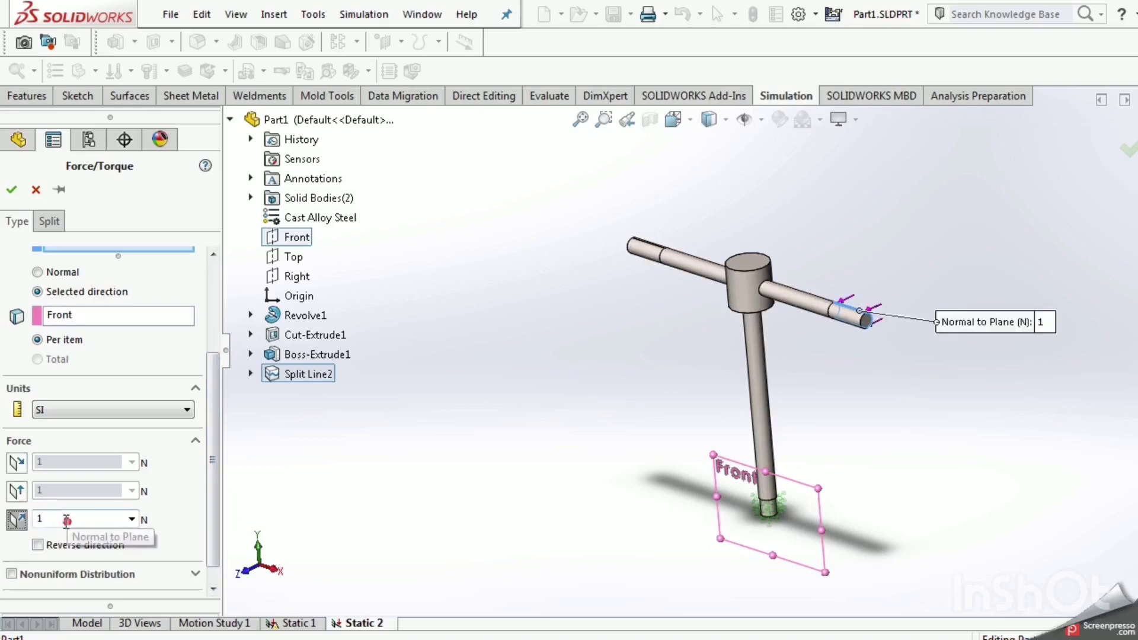
click(17, 521)
text(50)
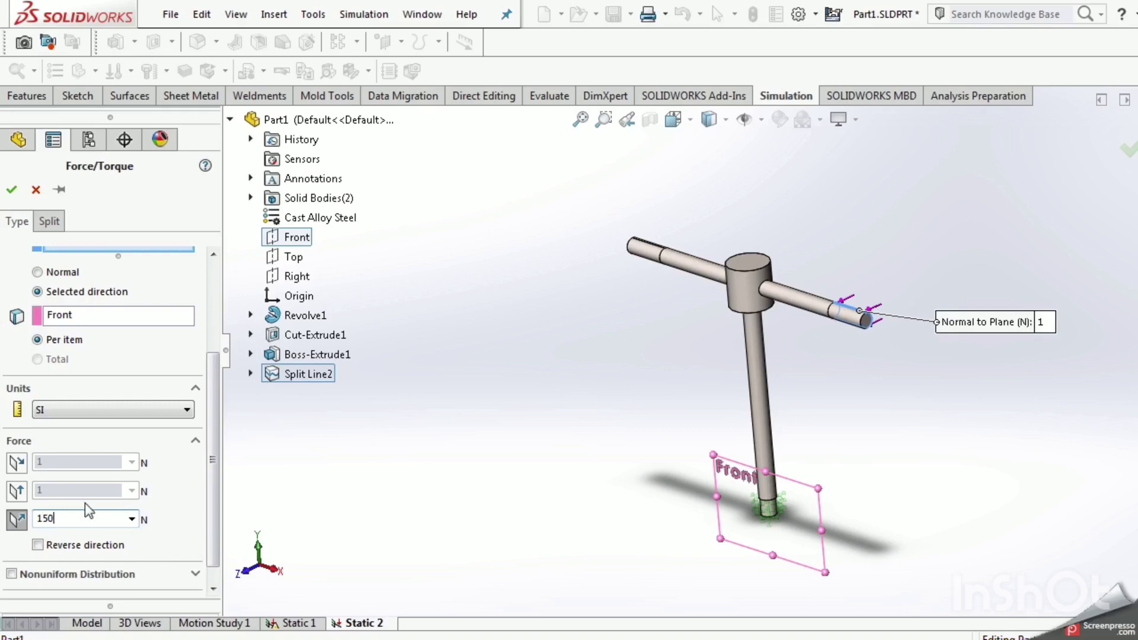
click(58, 190)
click(12, 196)
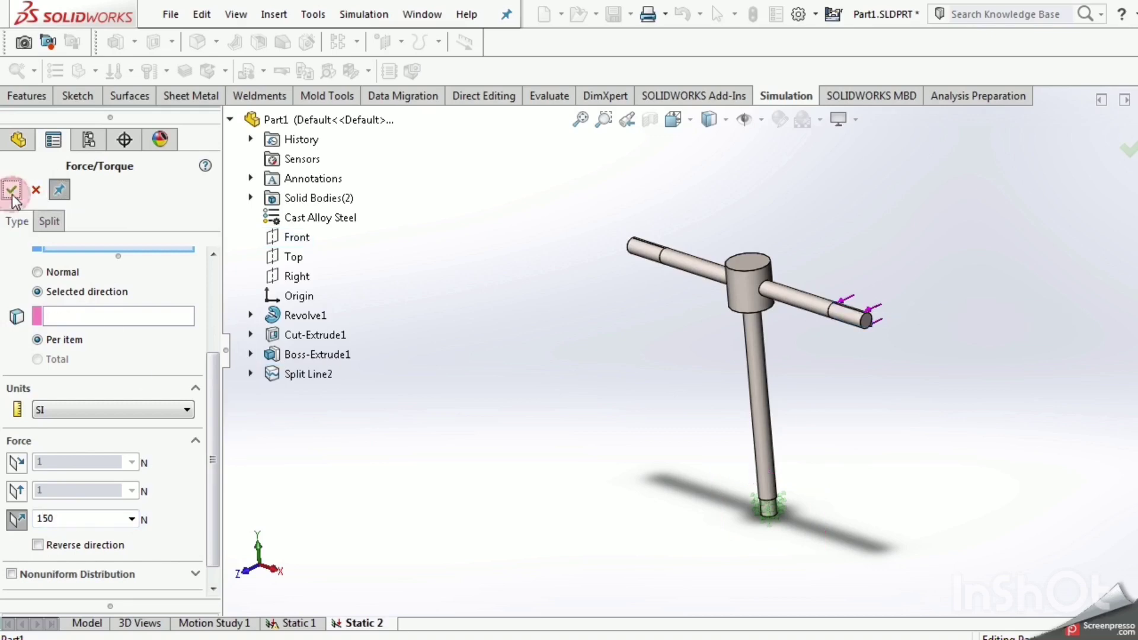
Step: Apply a reversed 150 N force normal to the Front plane on the left handle end face
click(640, 251)
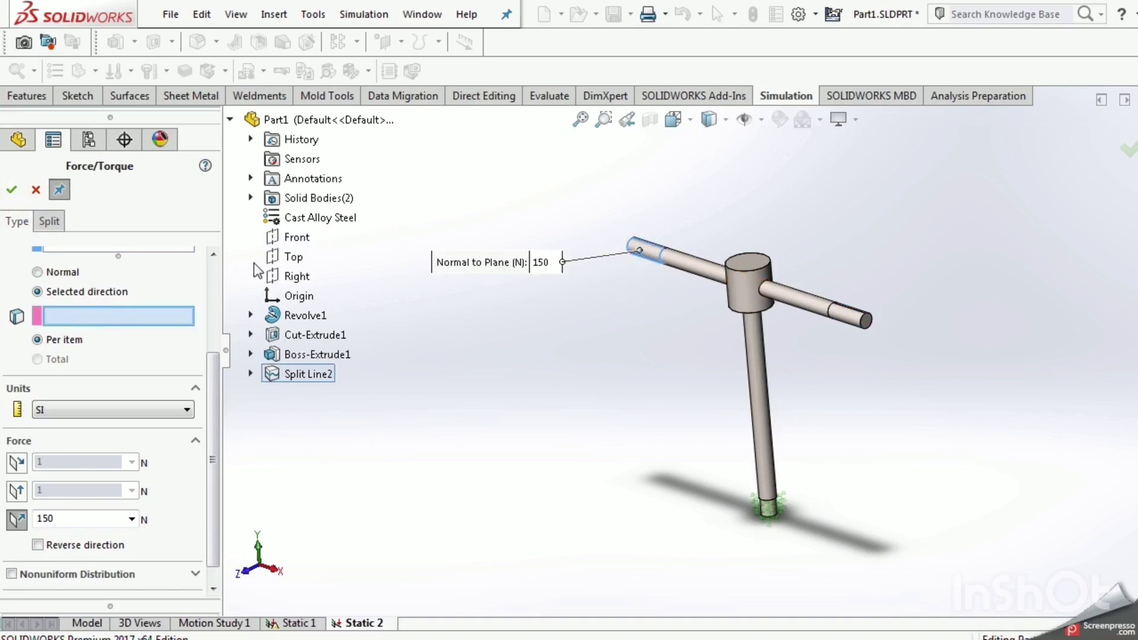
click(279, 240)
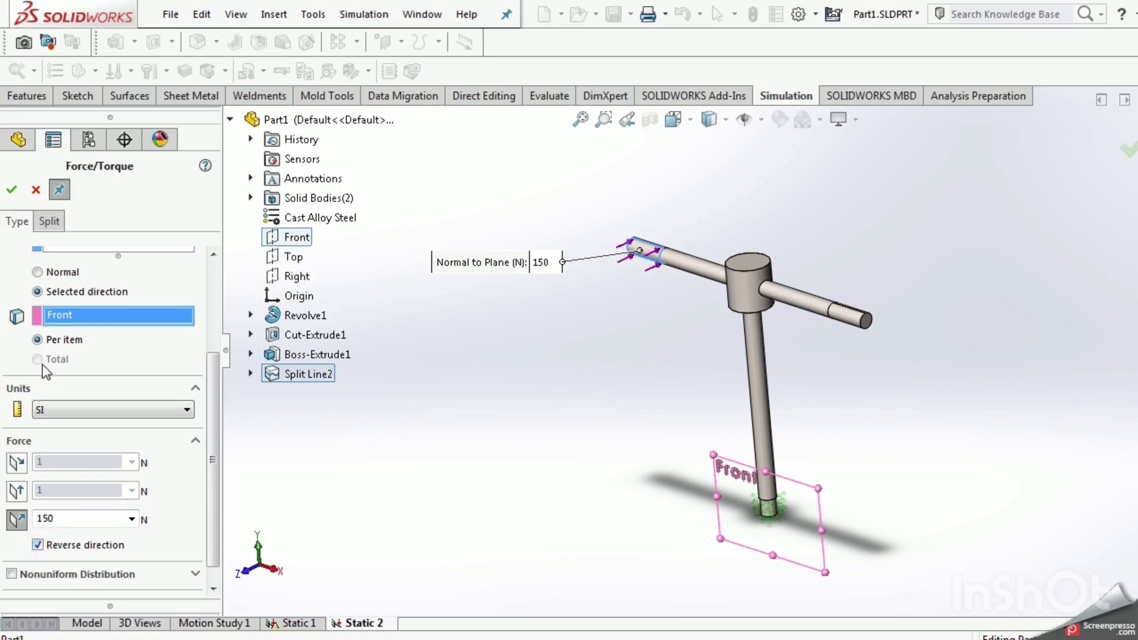
click(11, 189)
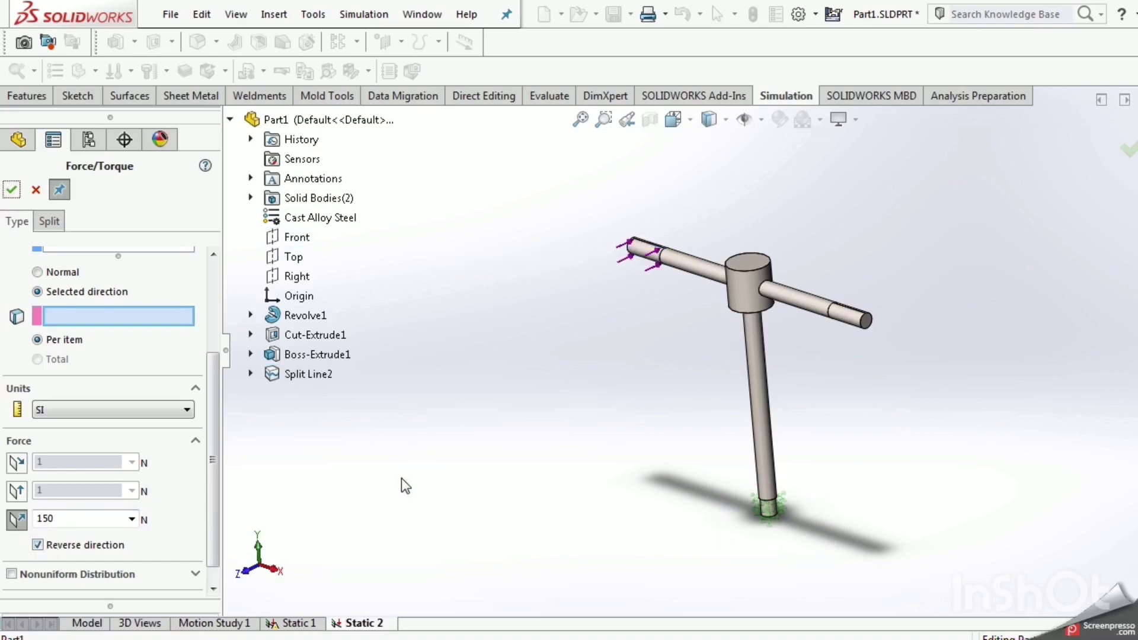
Step: Run Static 2, producing a von Mises plot peaking at 9.588e+07 N/m^2
click(35, 190)
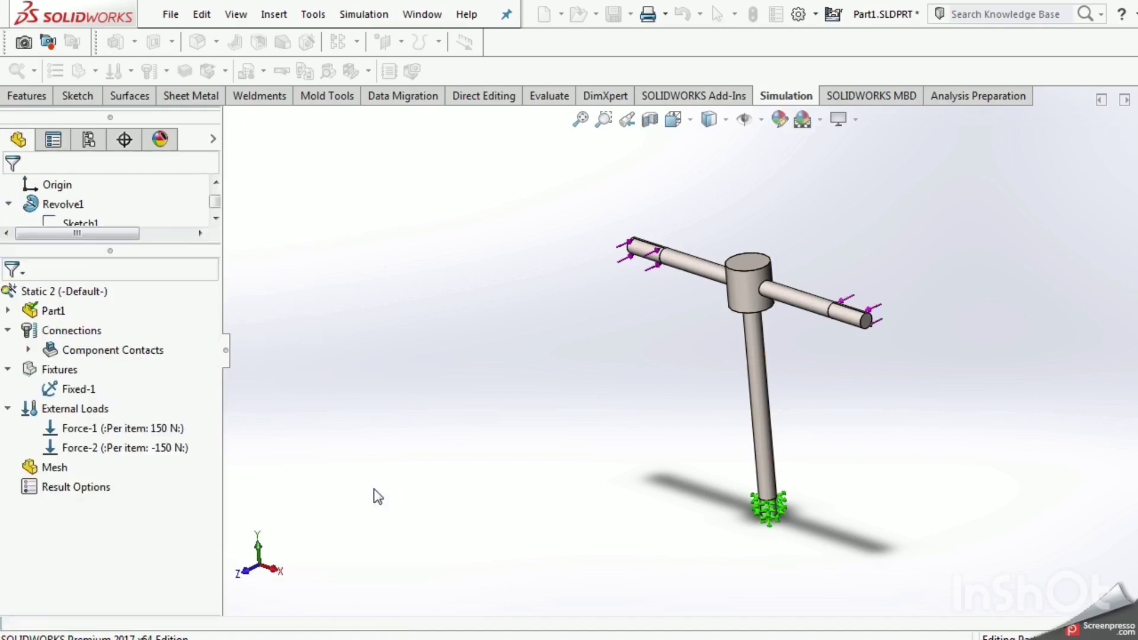
middle_drag(378, 485, 438, 384)
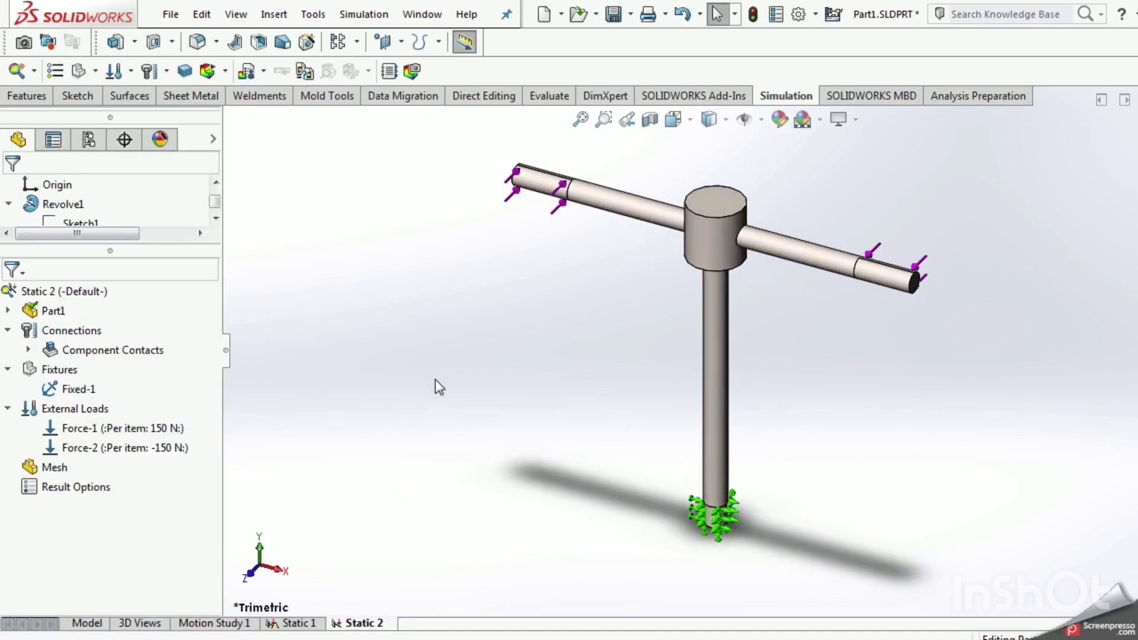
right_click(74, 289)
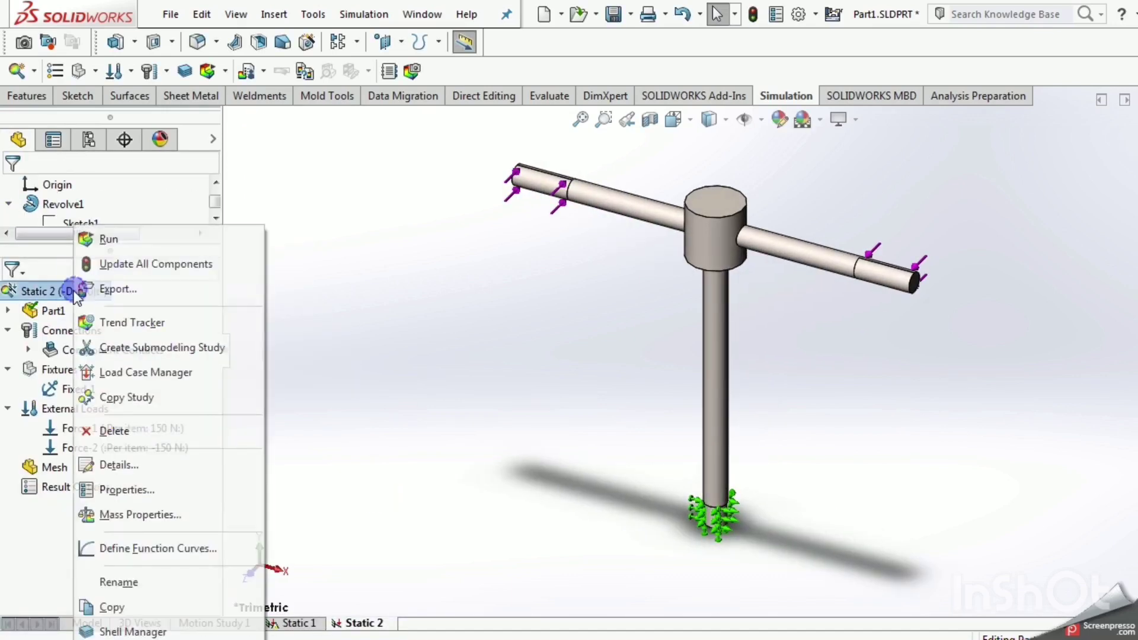
click(109, 239)
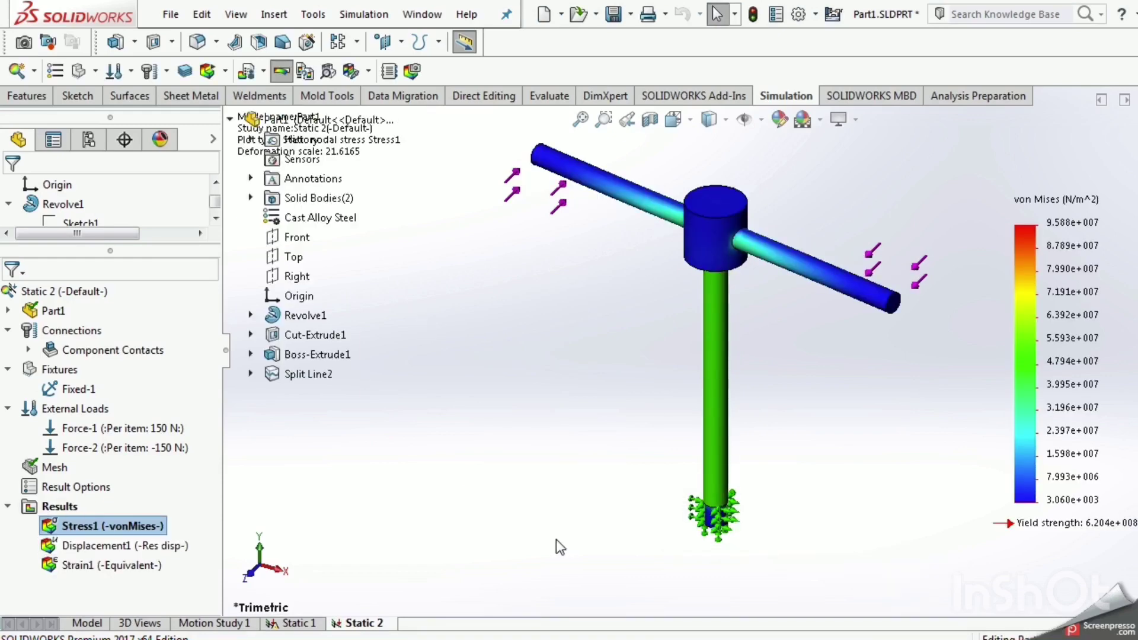
right_click(61, 506)
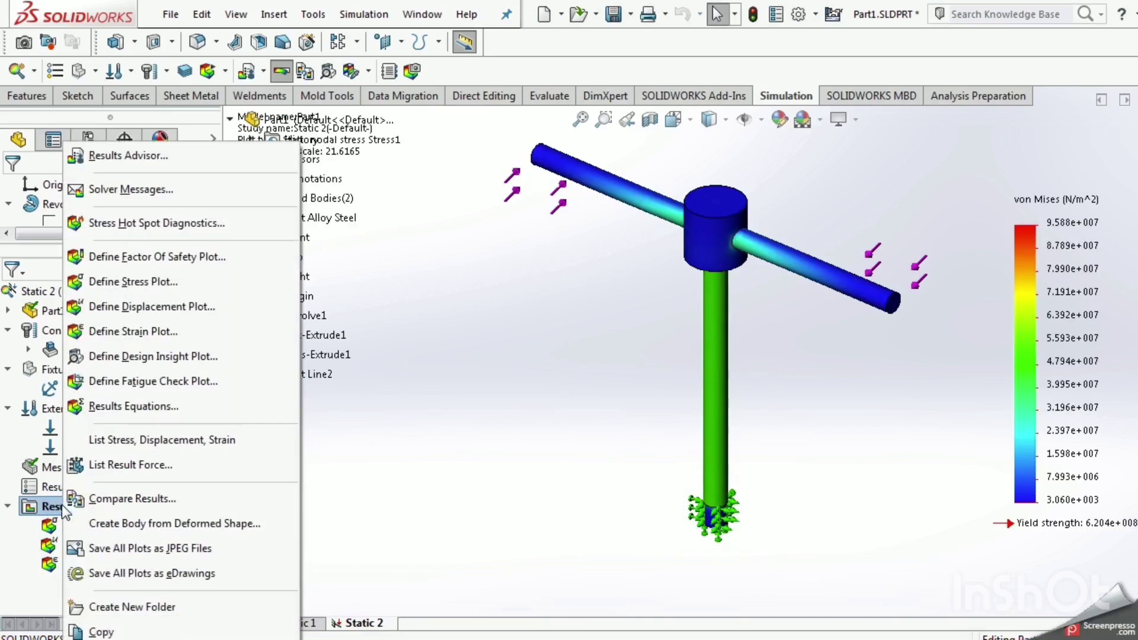
Step: Define a new stress plot in N/mm^2 (MPa), shown only on the hub and shaft body
click(156, 280)
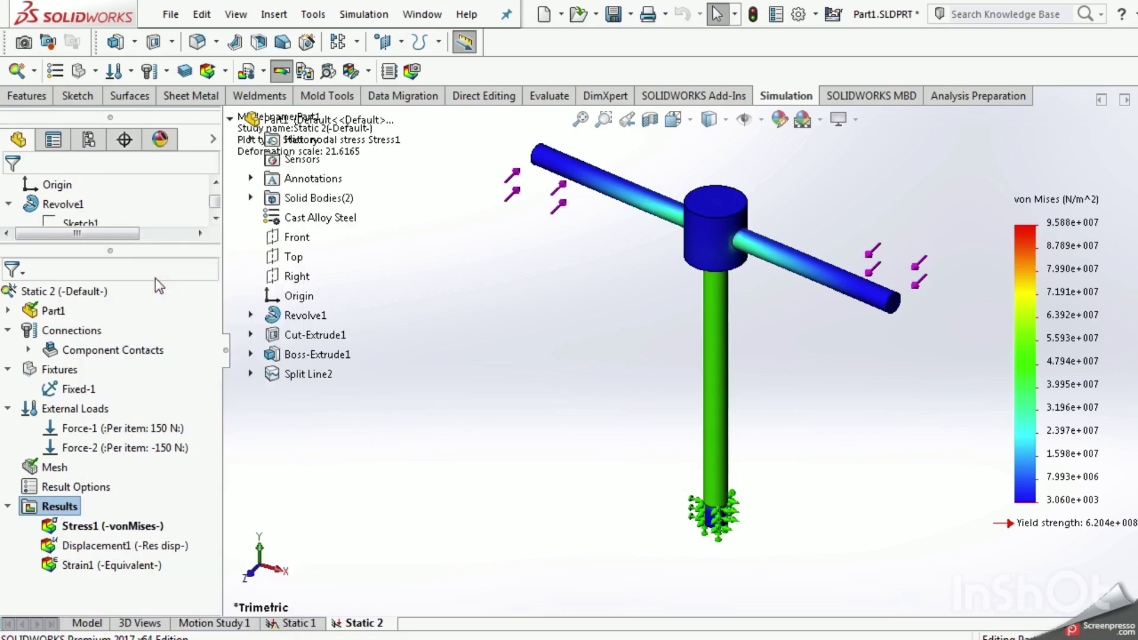
click(107, 339)
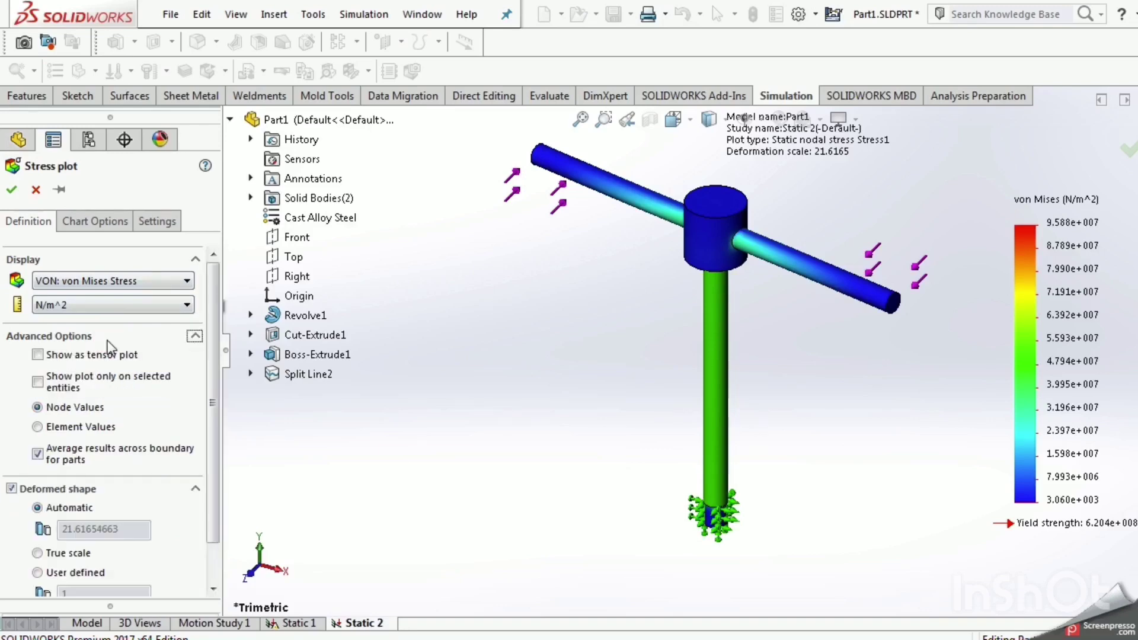
click(101, 304)
click(107, 349)
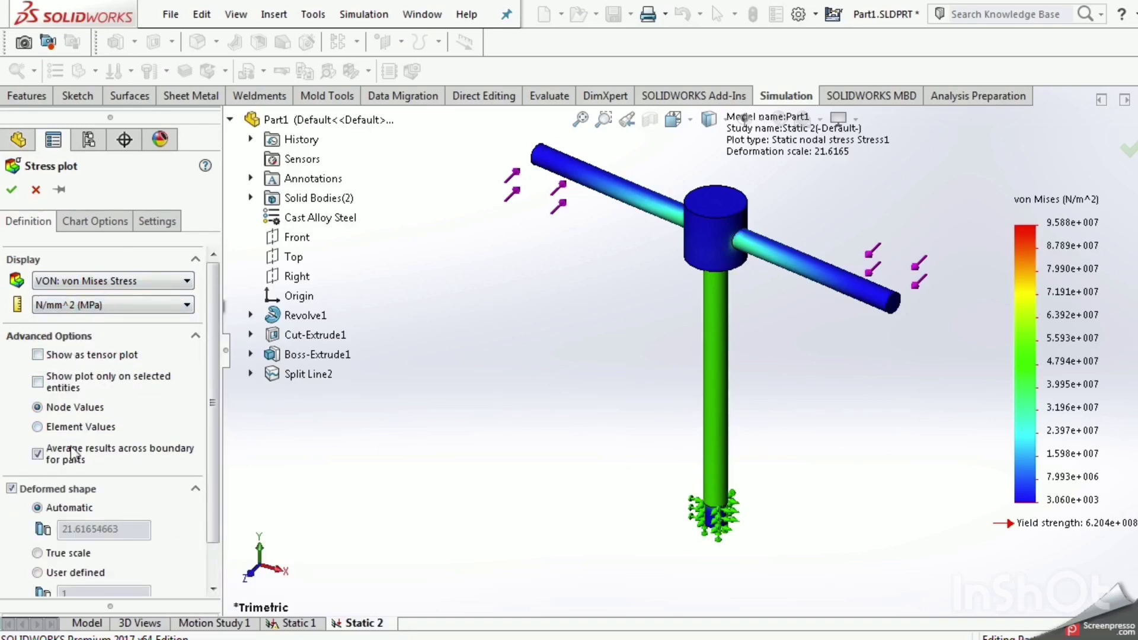
drag(208, 463, 212, 532)
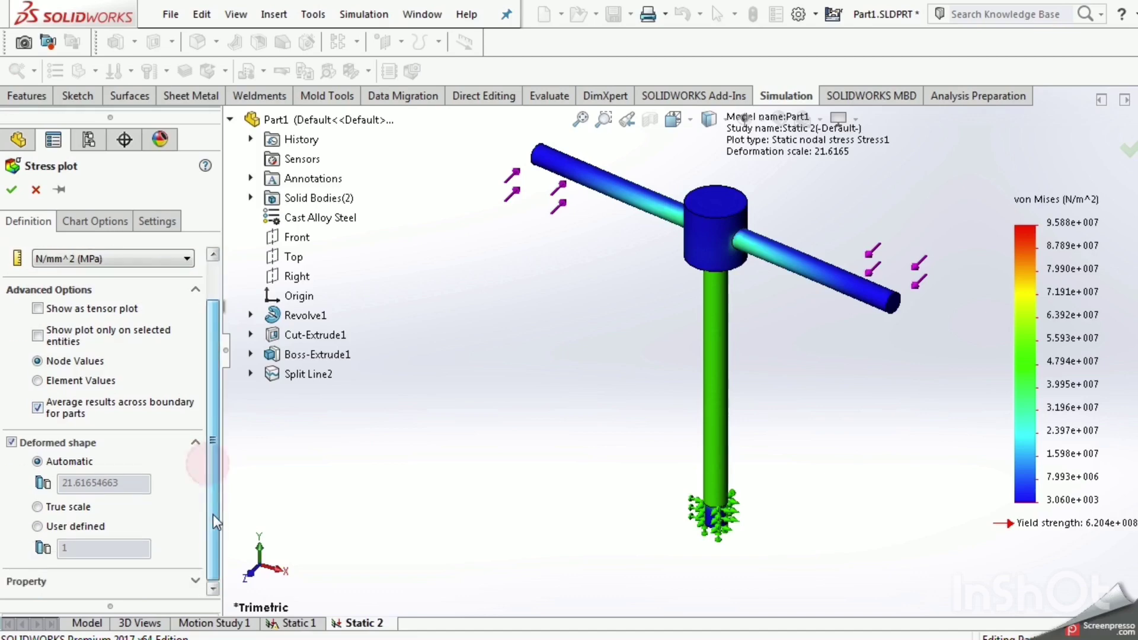
click(195, 580)
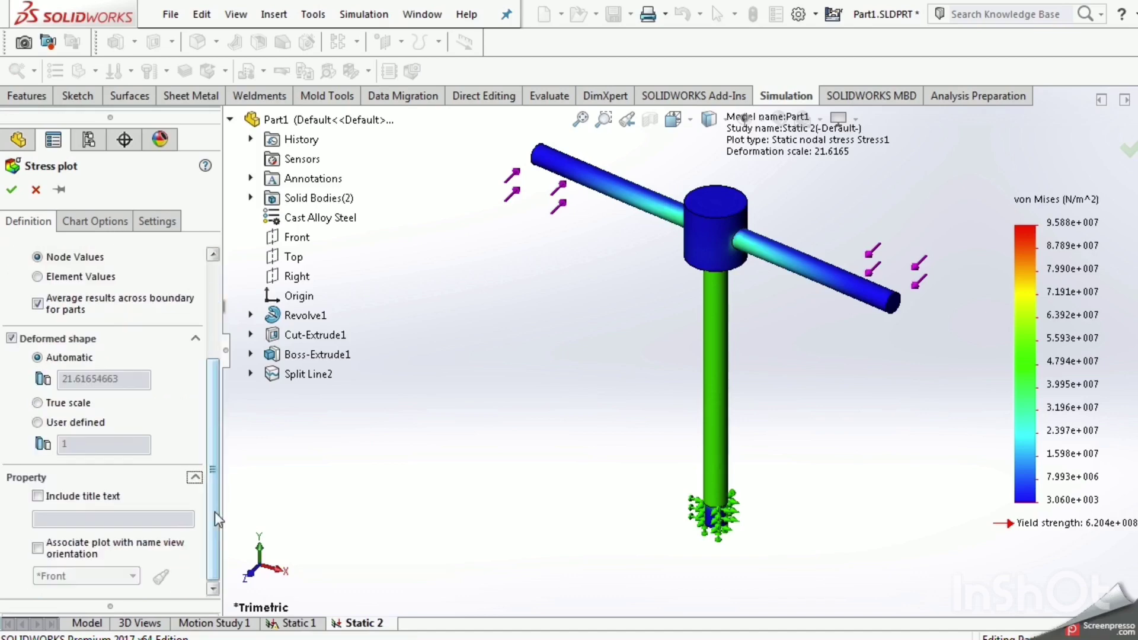
drag(213, 508, 219, 389)
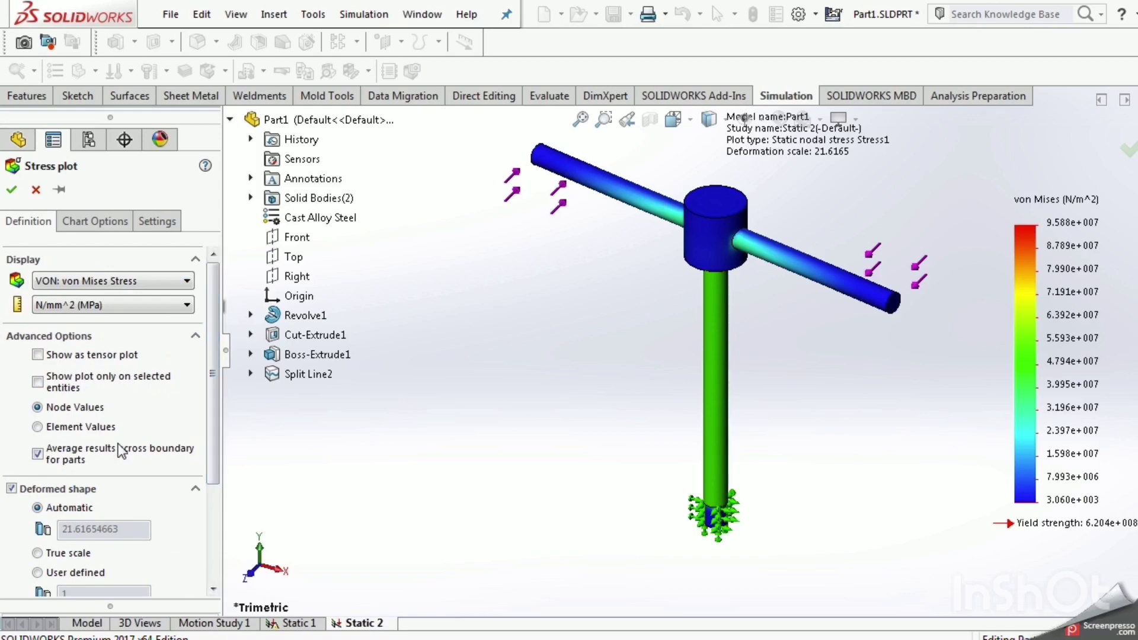
click(83, 379)
click(22, 443)
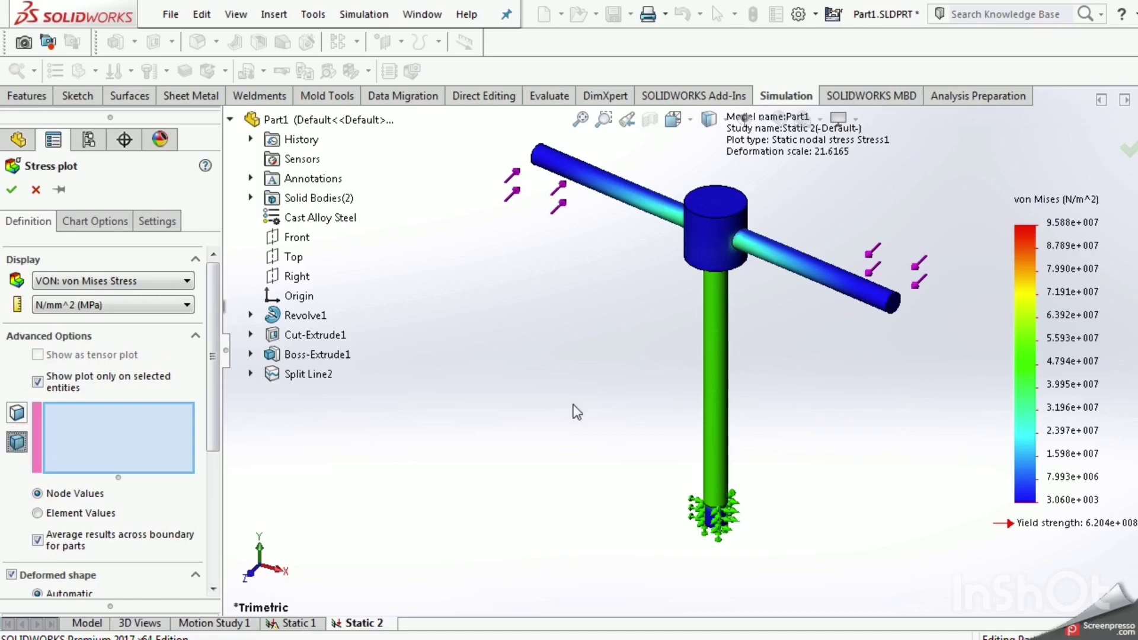
click(733, 392)
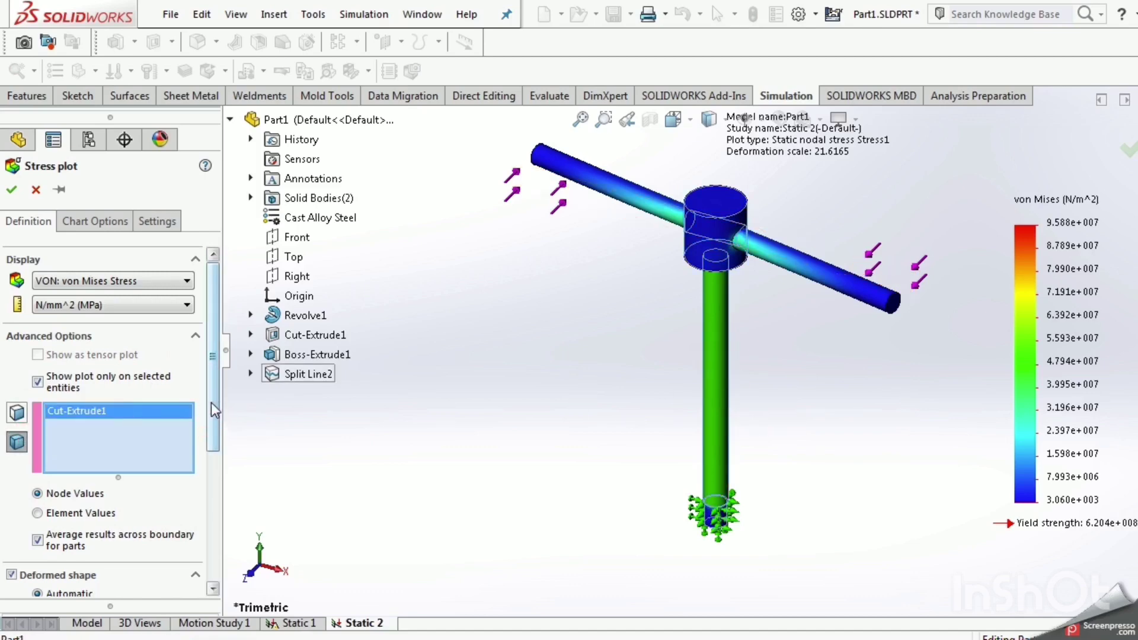
Step: Set the legend numbers to floating format and create the Stress2 plot
click(118, 223)
drag(212, 384, 215, 481)
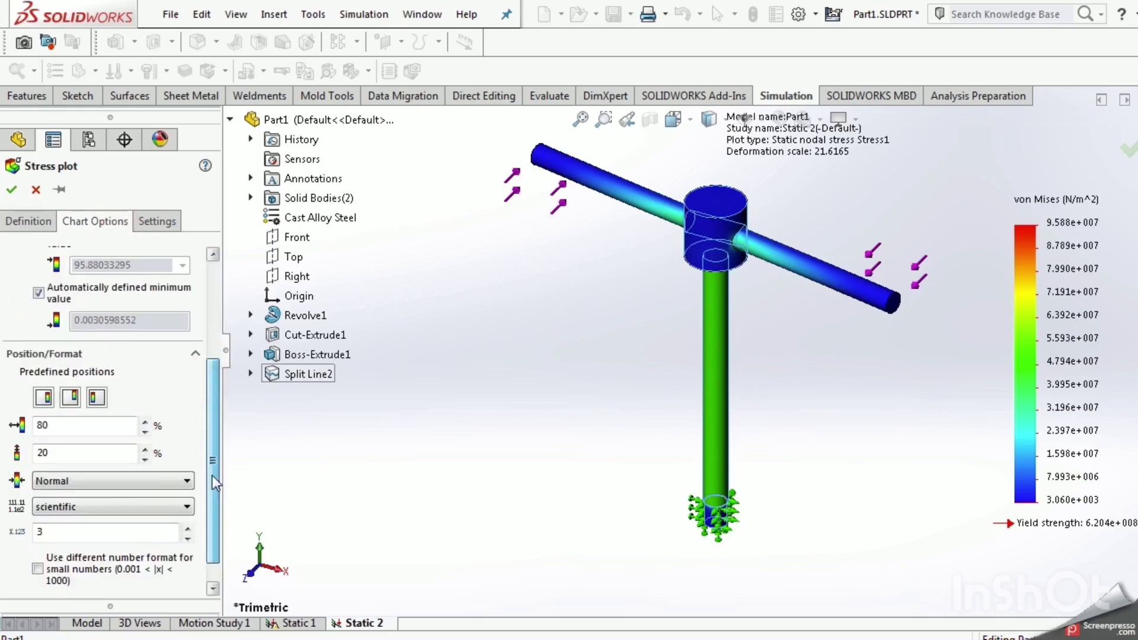
click(111, 505)
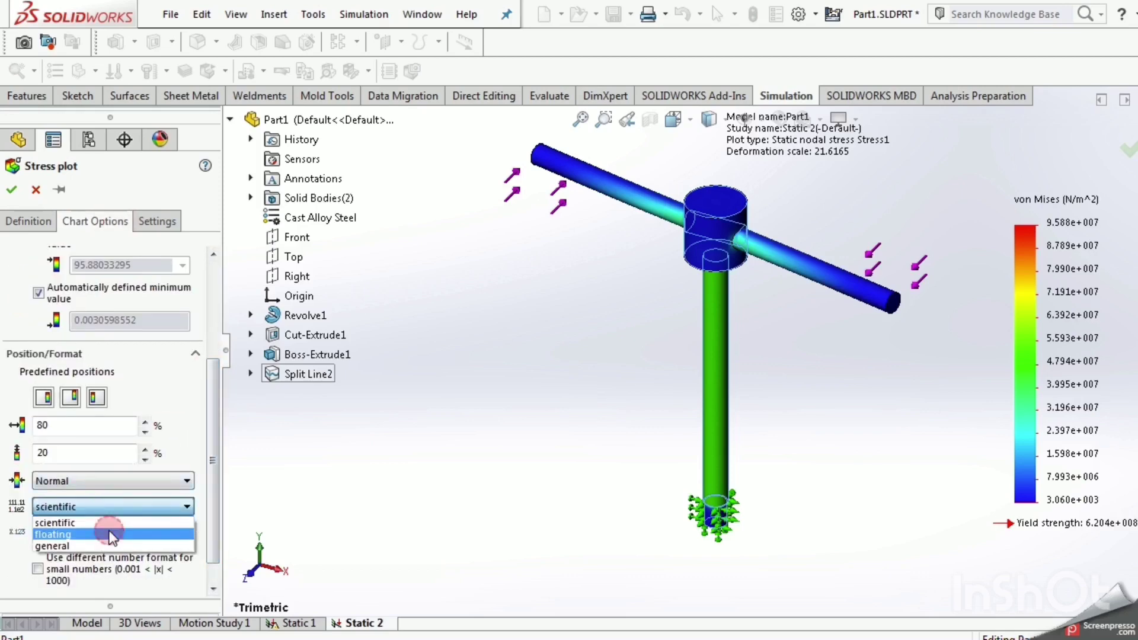
click(110, 537)
click(213, 434)
drag(215, 450, 215, 470)
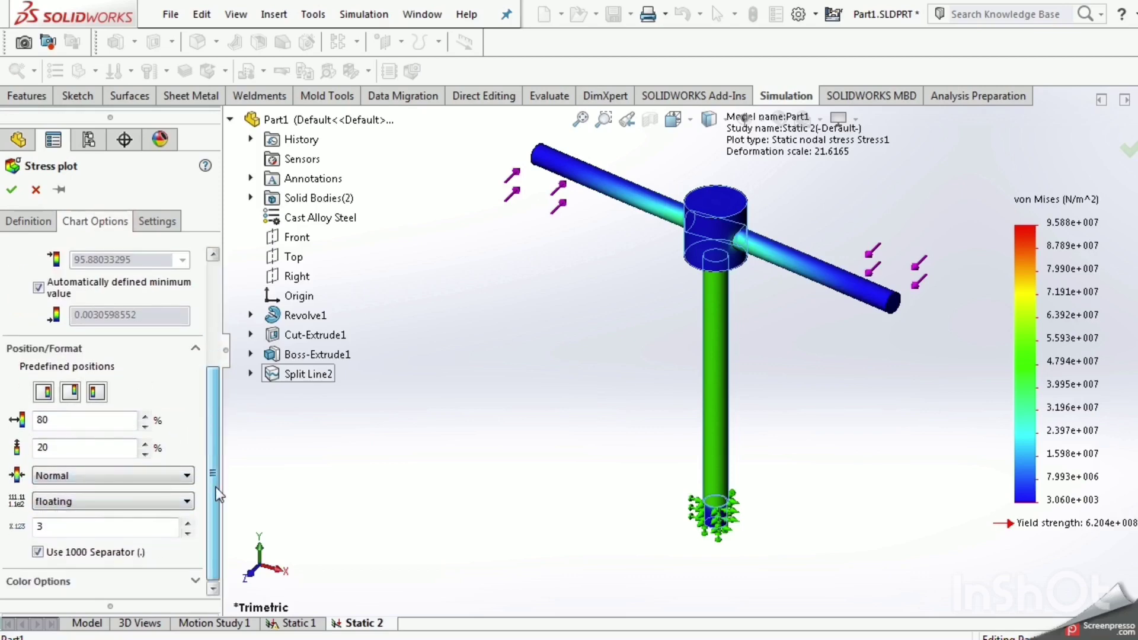
click(11, 189)
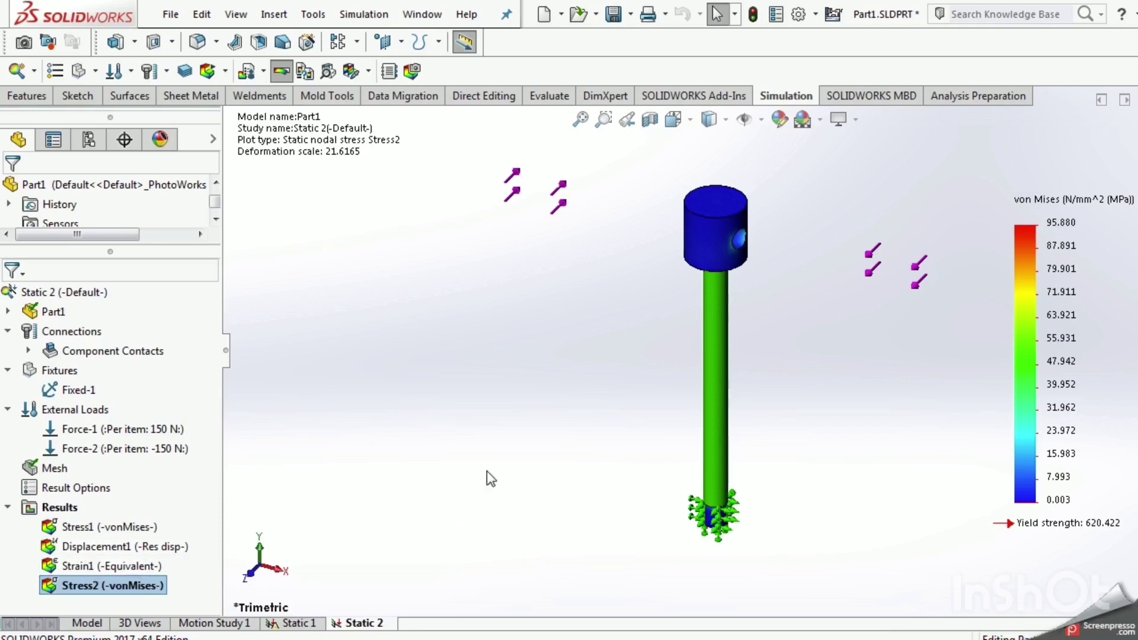
Step: Show the Displacement1 (Res disp) plot, peaking at 1.668 mm at the cross-bar ends
scroll(698, 259, down, 3)
scroll(553, 361, up, 2)
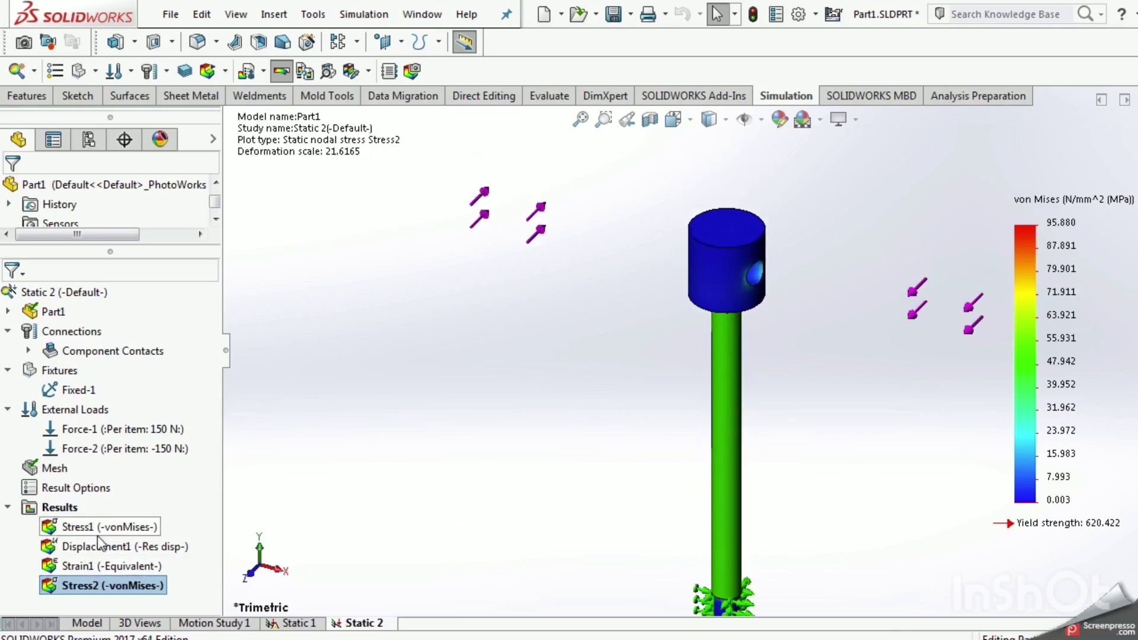
click(88, 543)
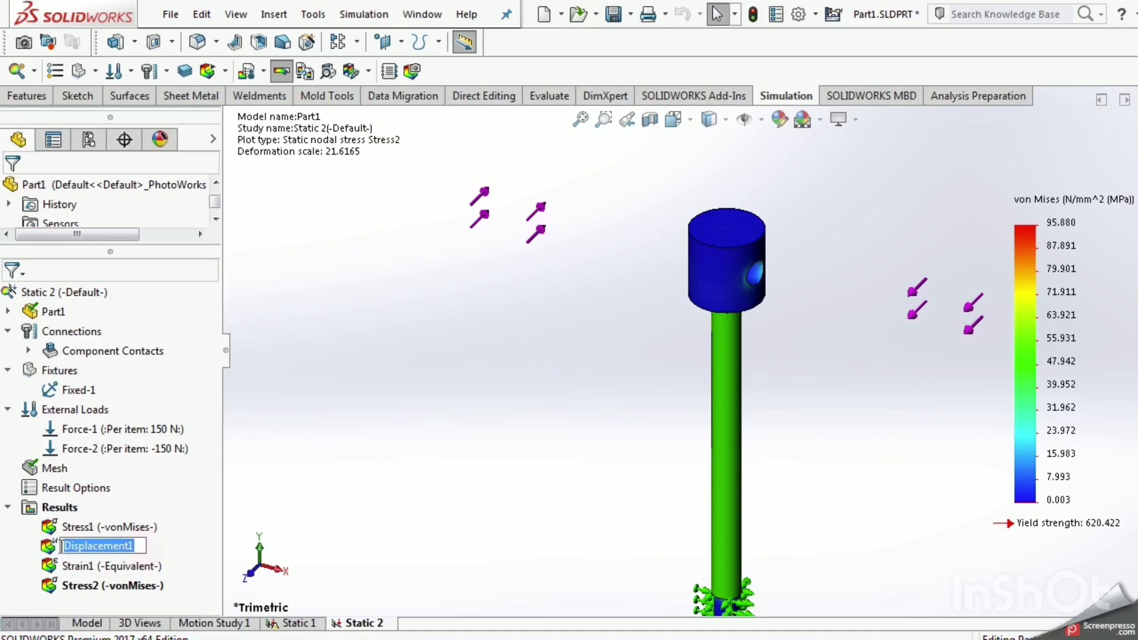
double_click(52, 553)
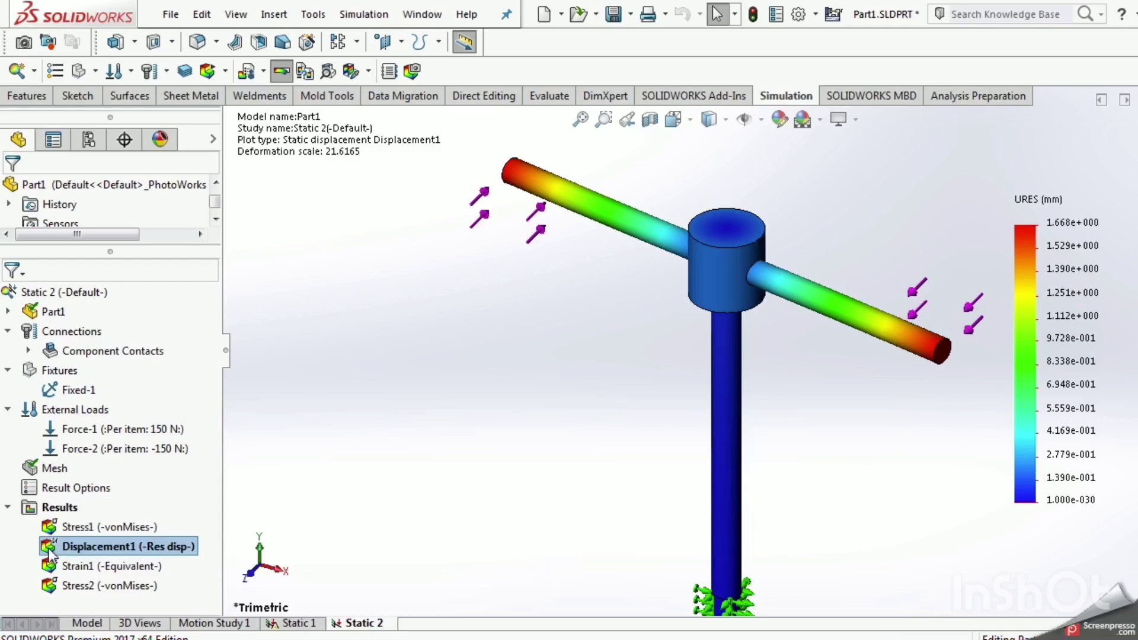
right_click(51, 553)
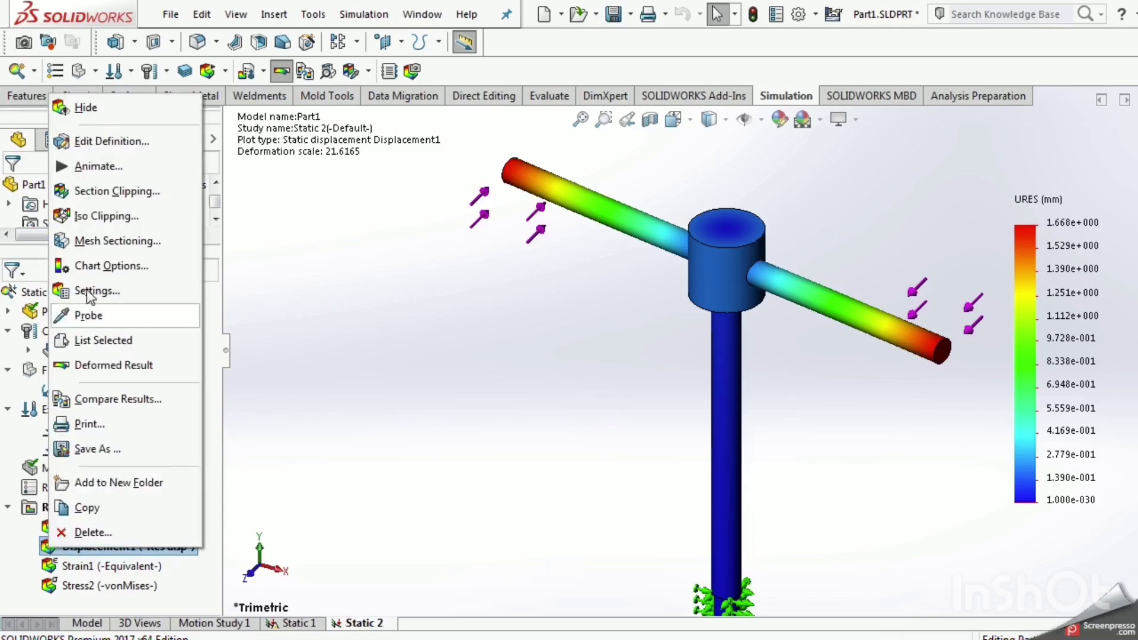
click(451, 283)
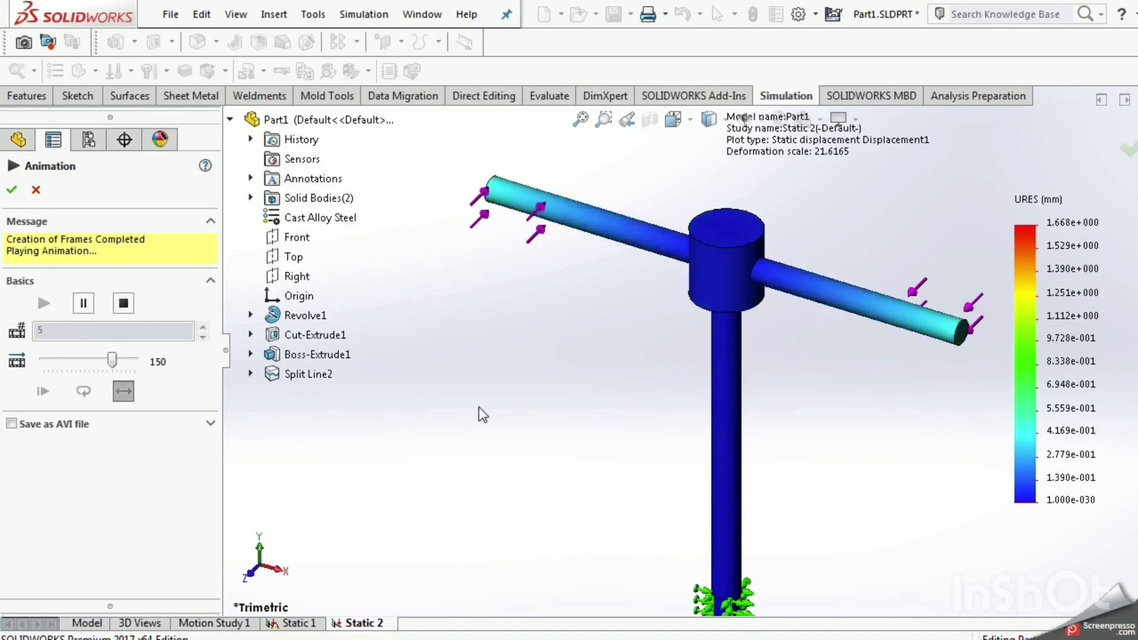
key(z)
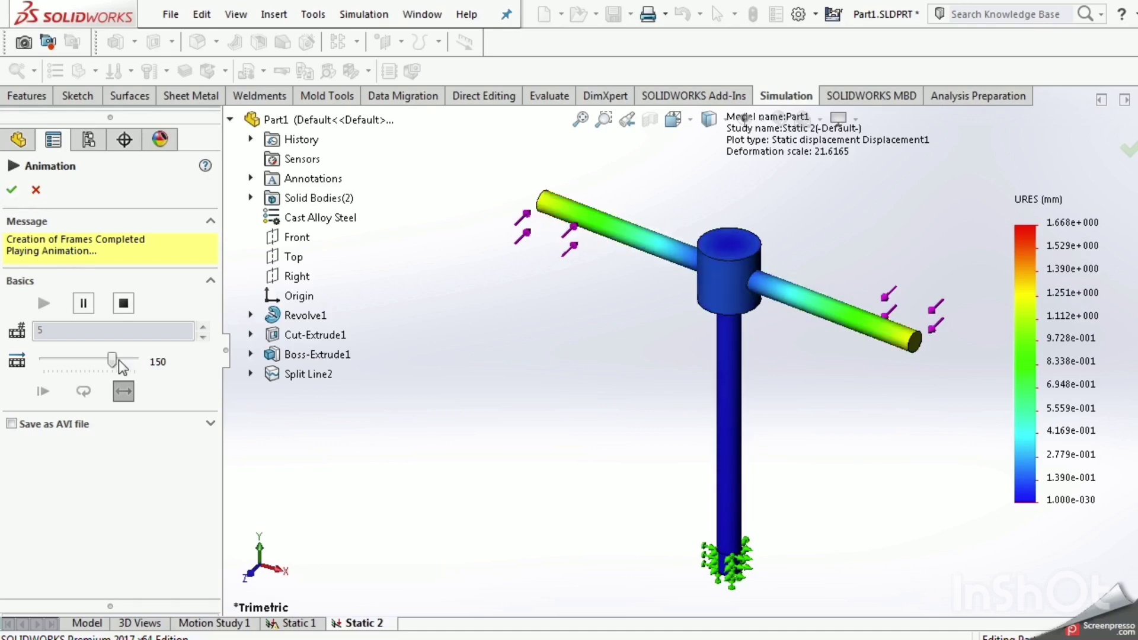
drag(119, 360, 137, 363)
drag(137, 363, 125, 364)
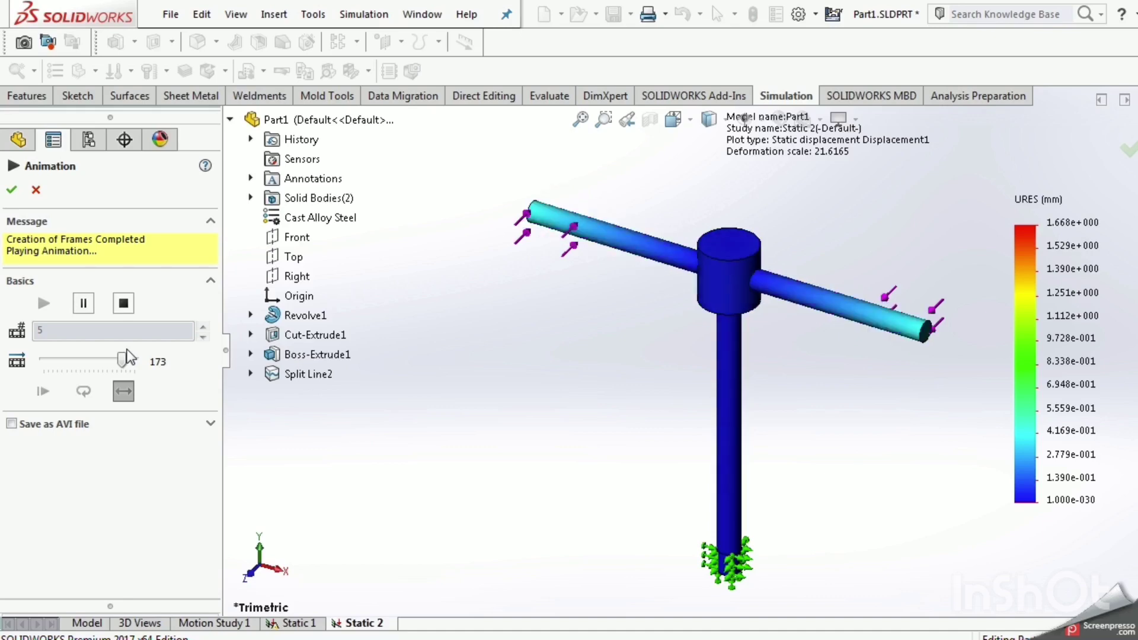
click(11, 190)
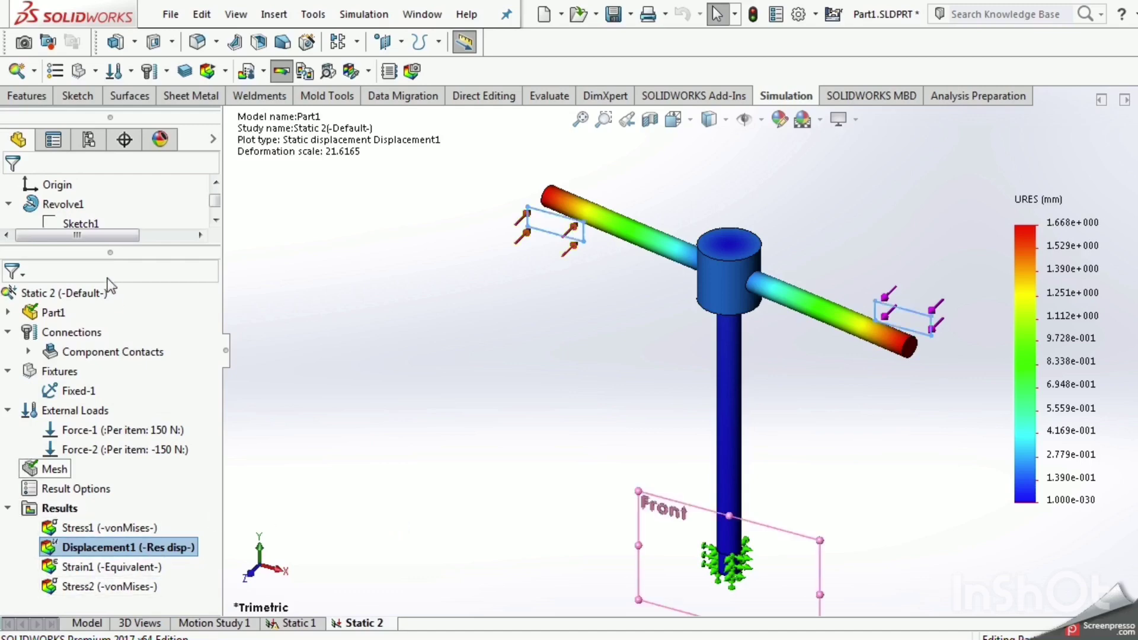
Step: Create a Factor of Safety plot on the hub and shaft body with the Automatic criterion
right_click(91, 294)
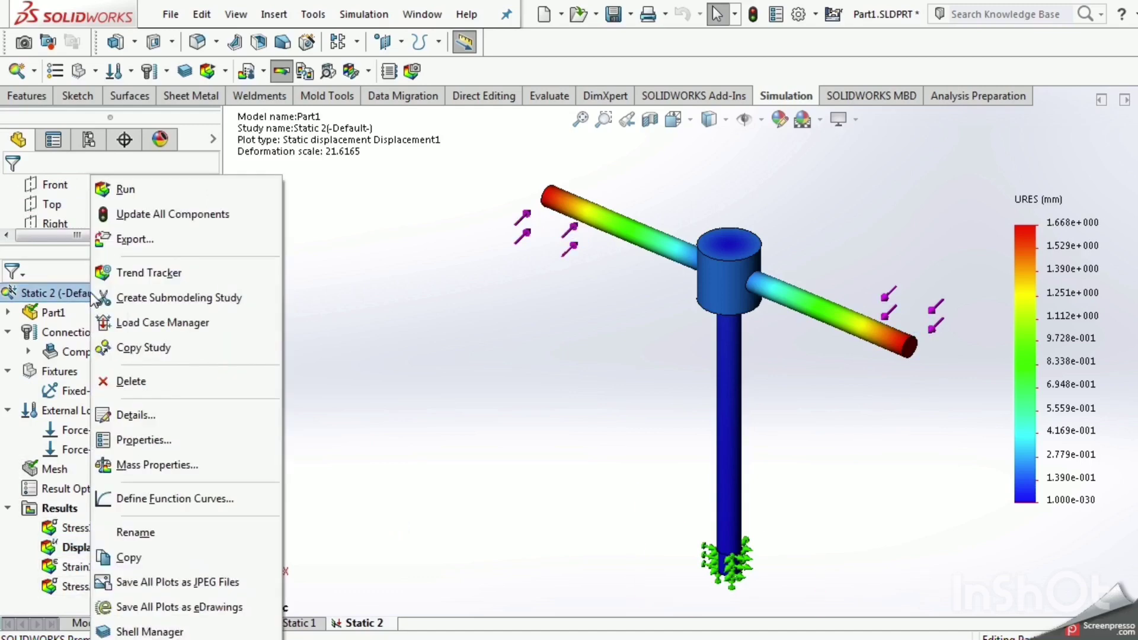
click(399, 305)
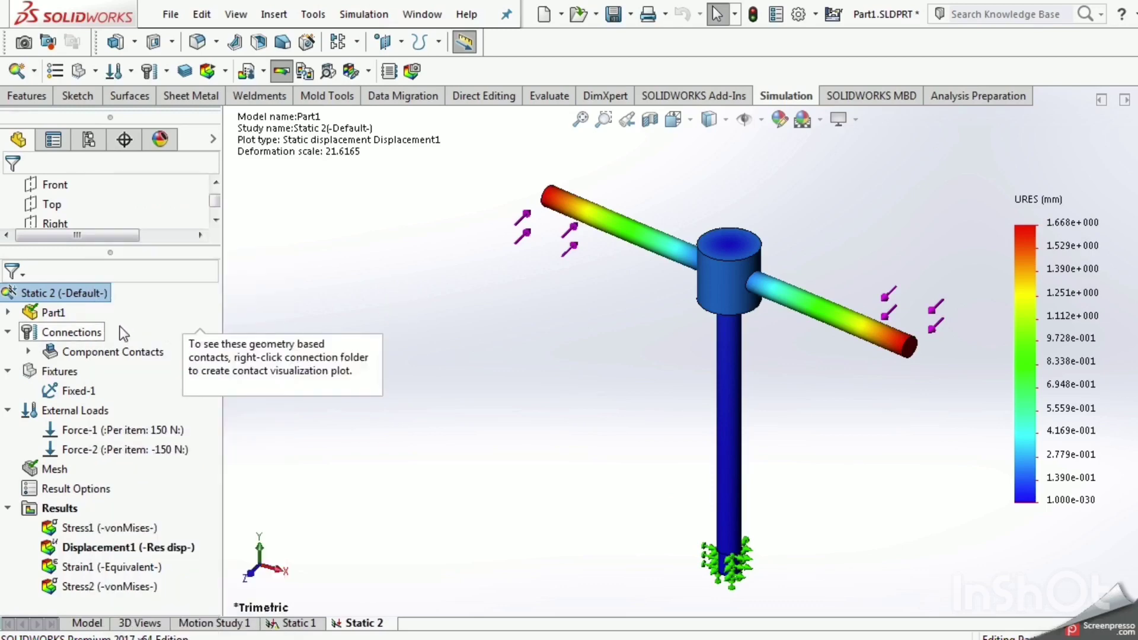
right_click(60, 508)
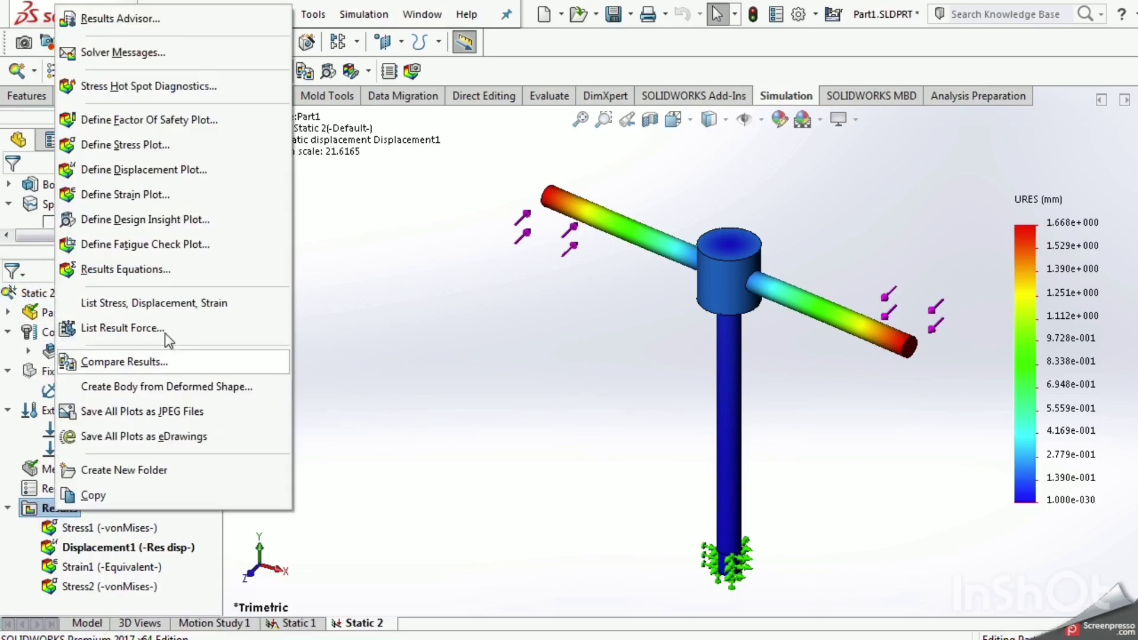
click(166, 121)
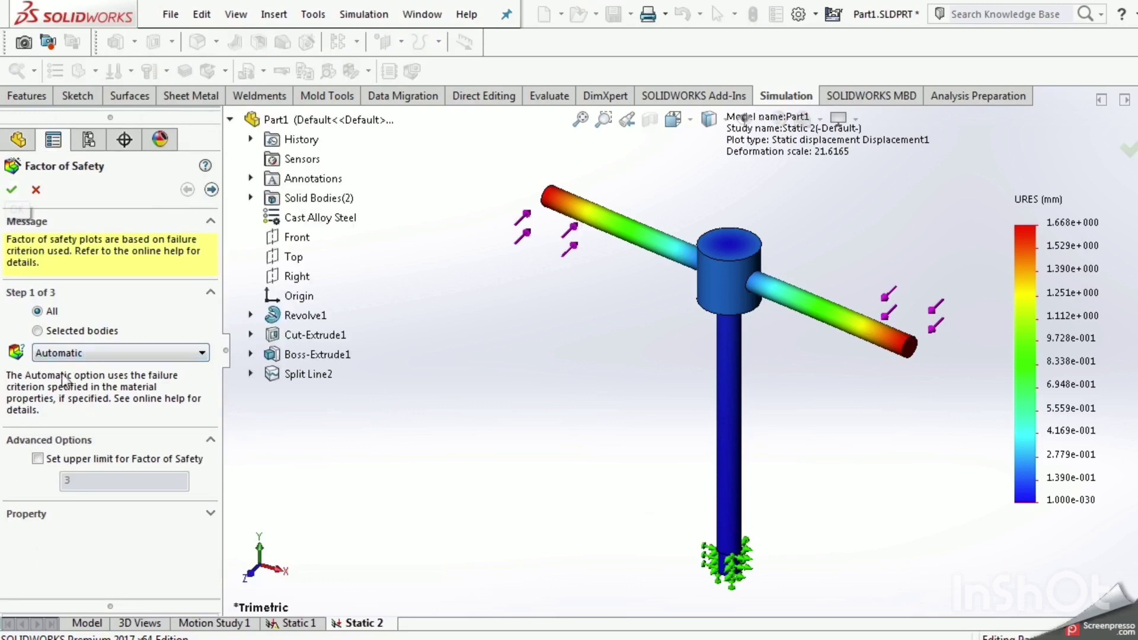
click(65, 332)
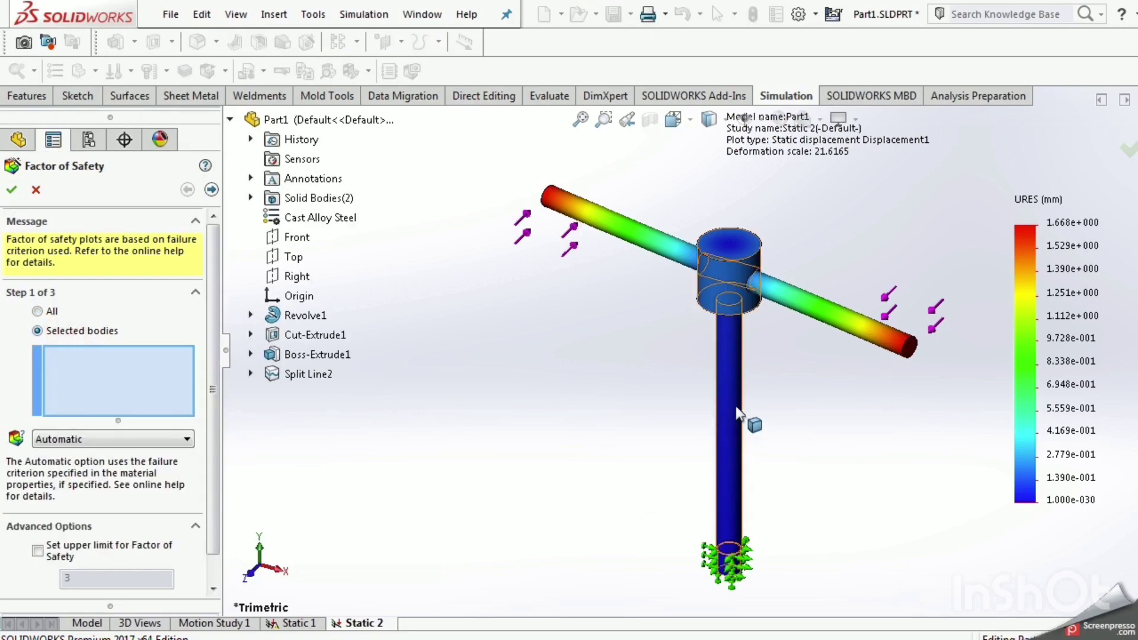
click(749, 418)
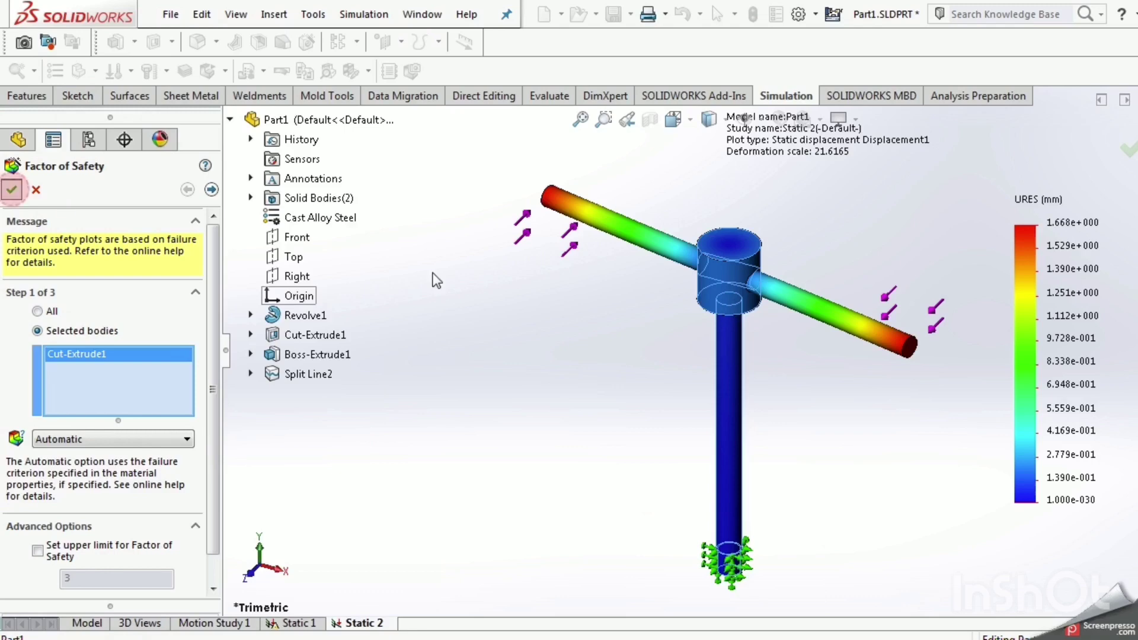
click(12, 189)
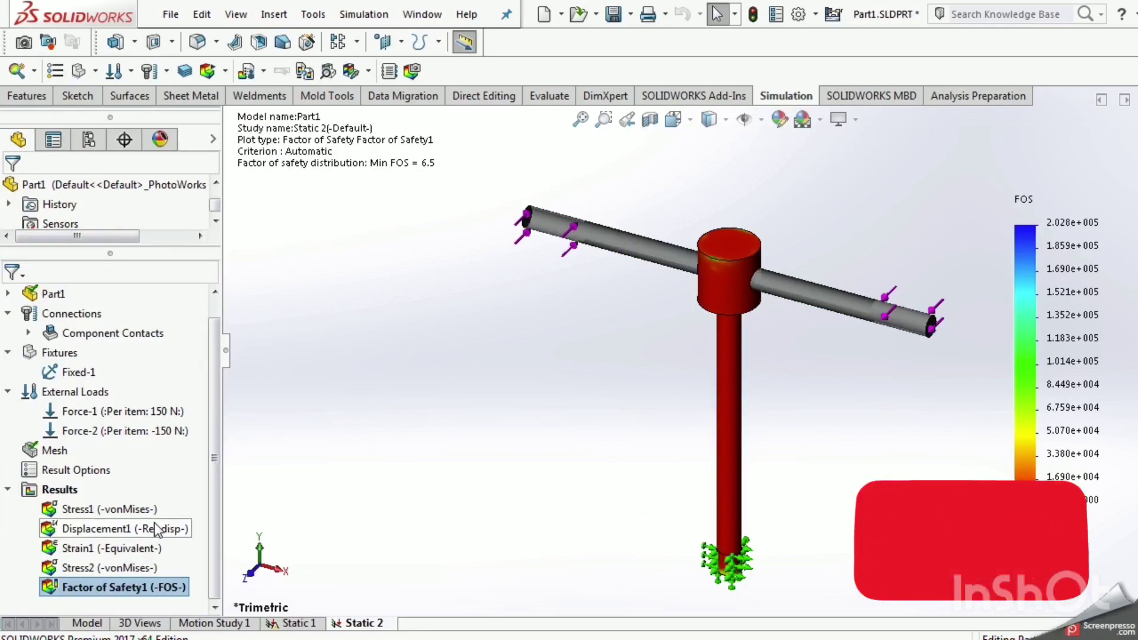
right_drag(456, 506, 463, 344)
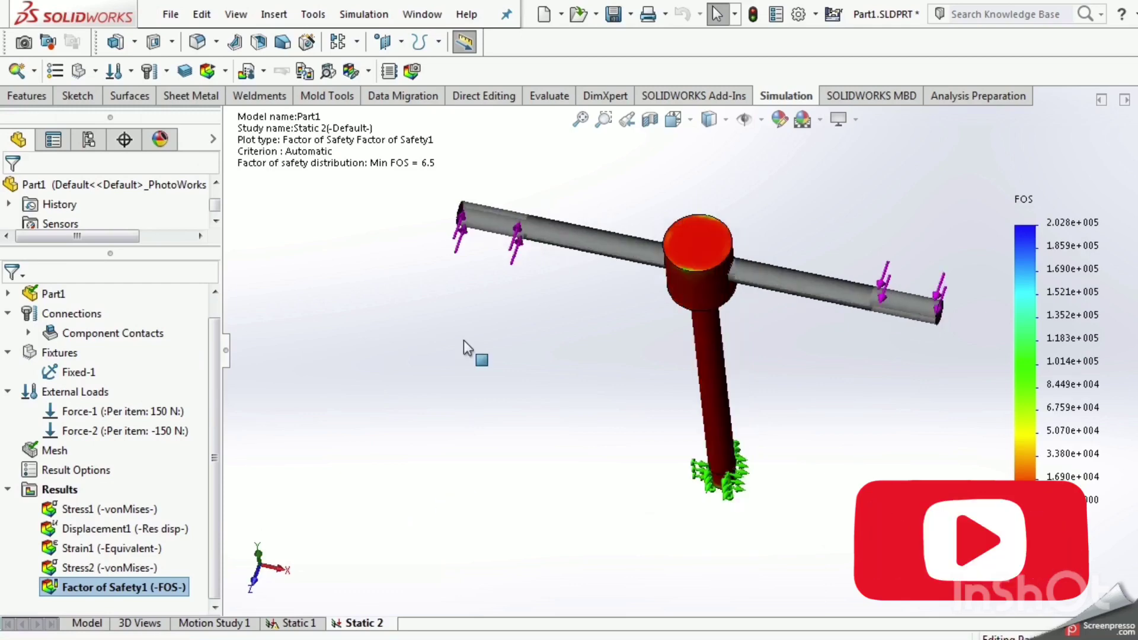
right_drag(443, 482, 561, 365)
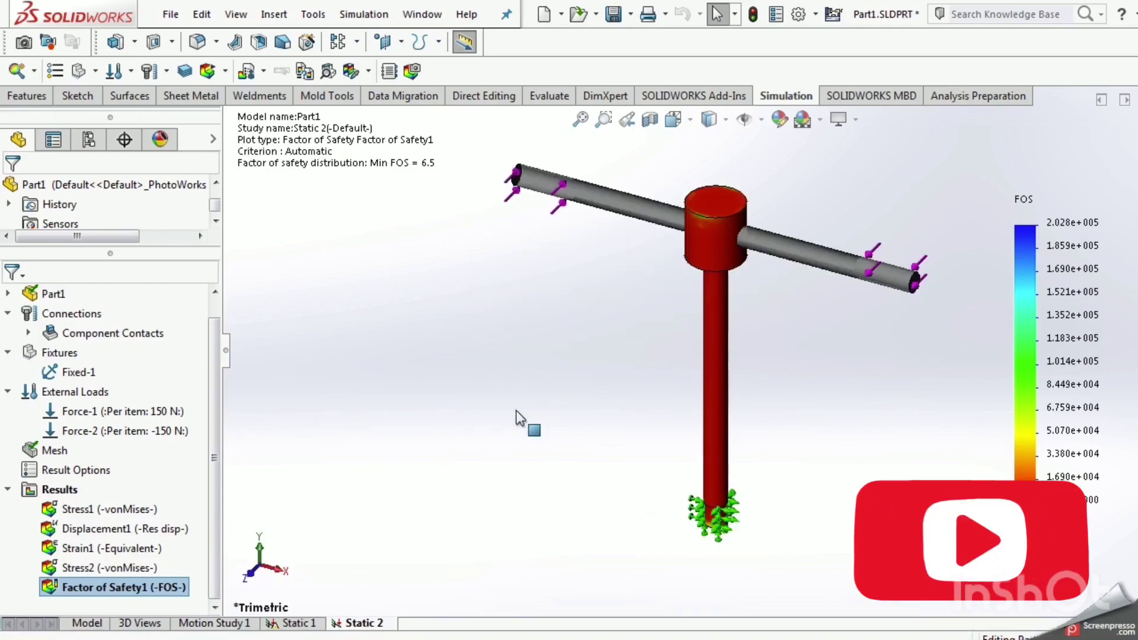